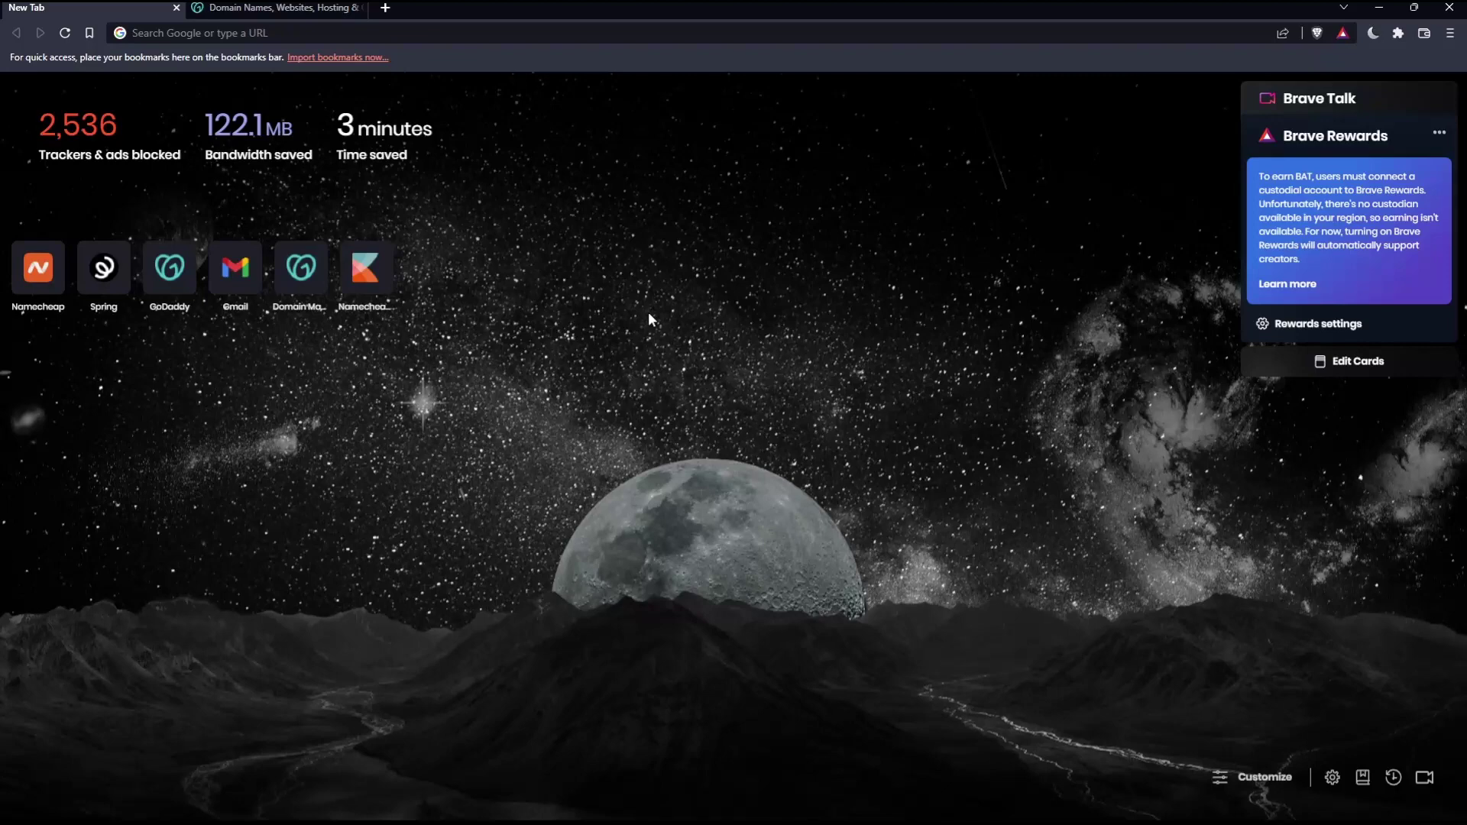
Enter godaddy.com in Brave's address bar, accepting the GoDaddy autocomplete suggestion.
{"action": "left_click", "coordinate": [249, 32]}
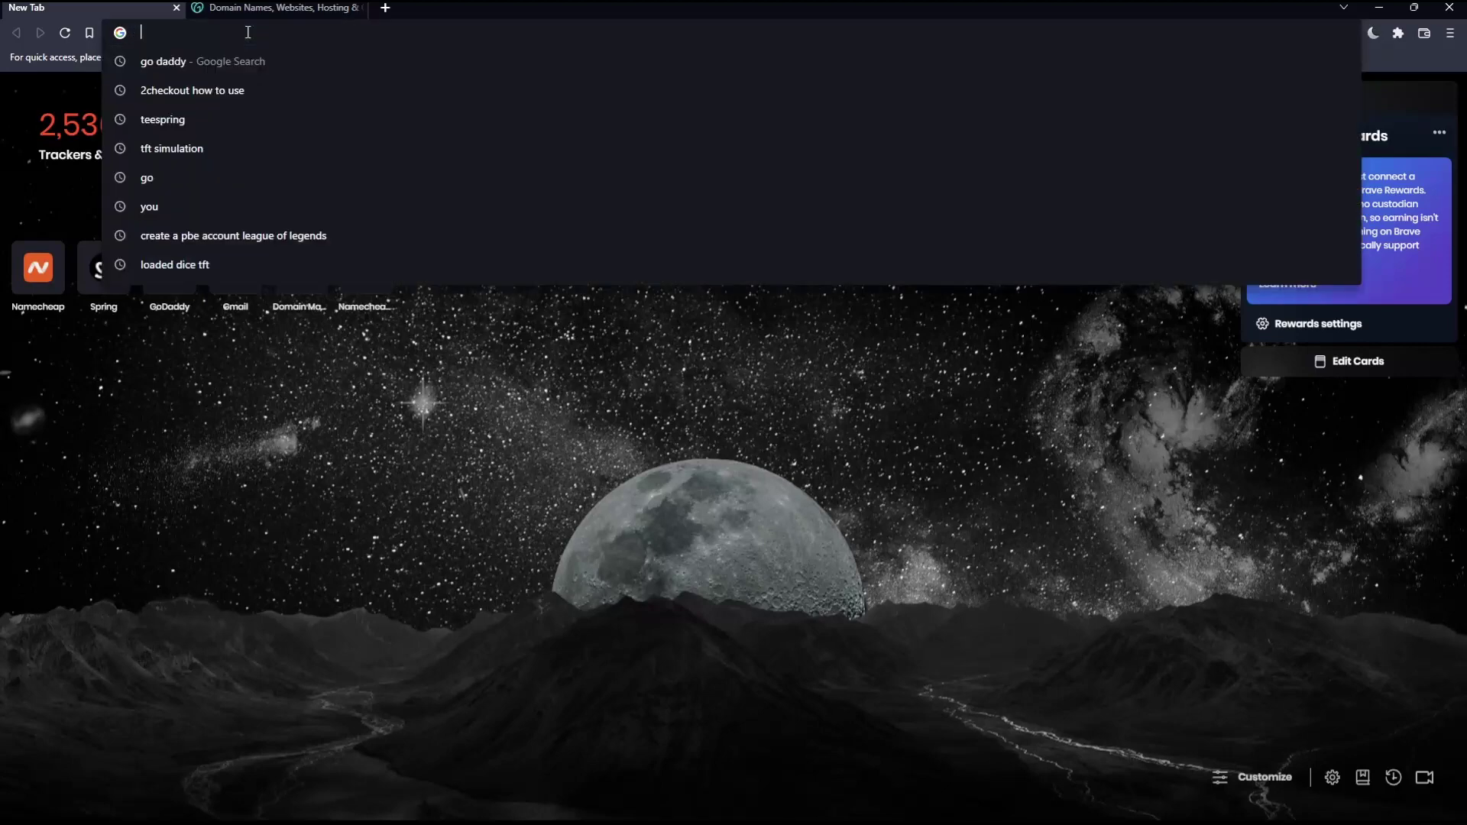
{"action": "type", "text": "god"}
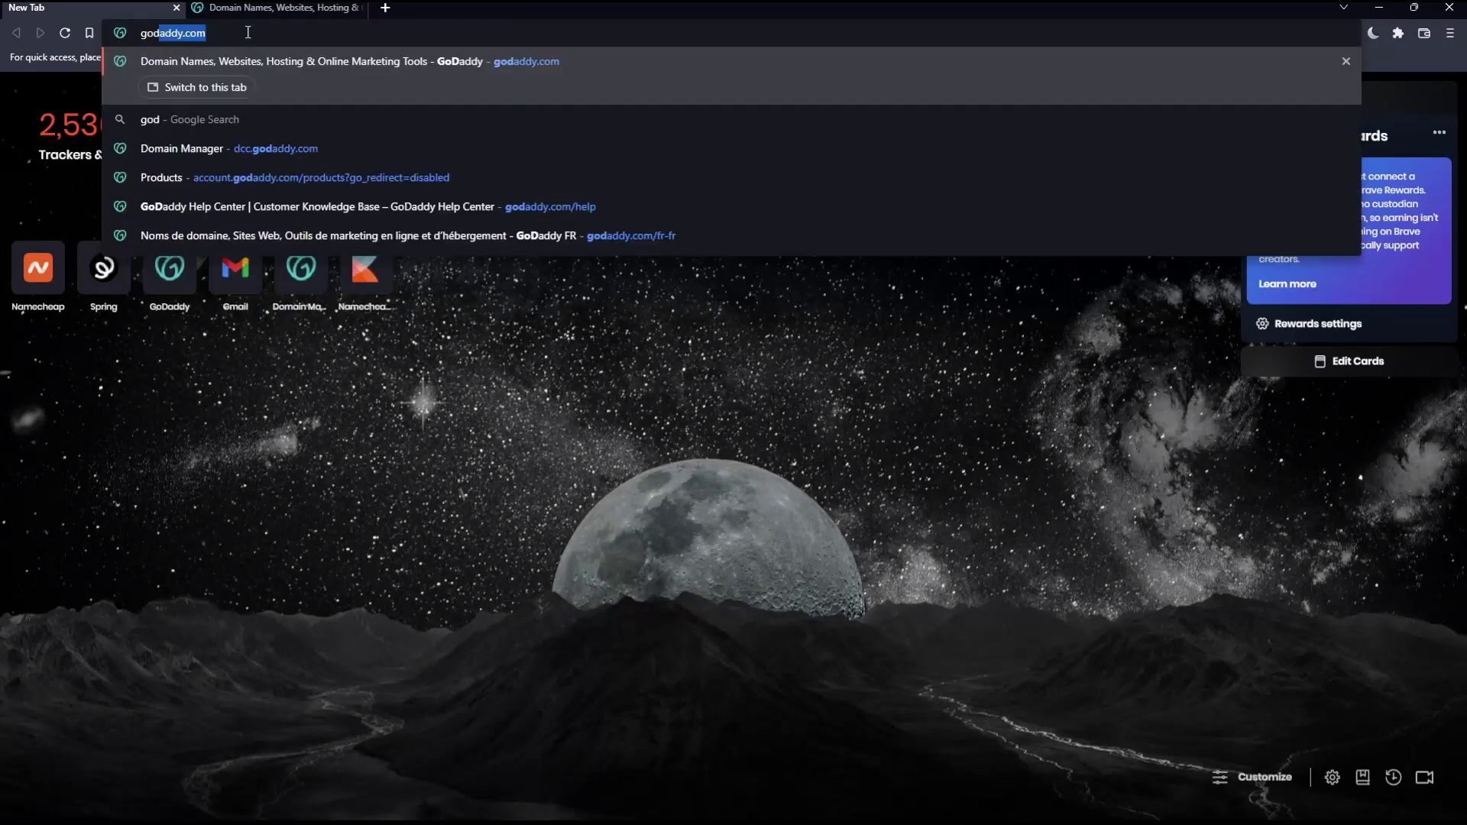
{"action": "type", "text": "addy.com"}
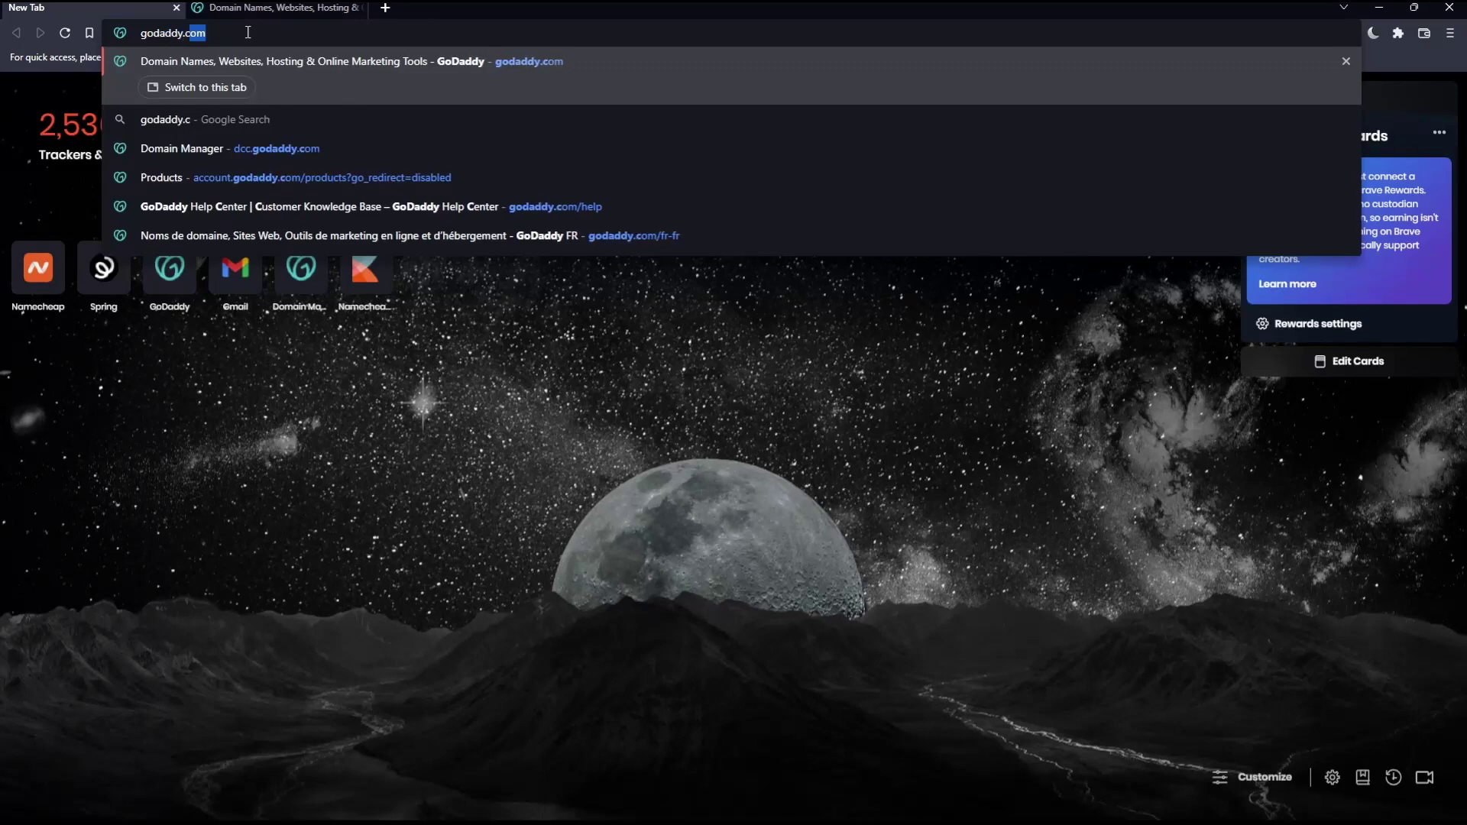
{"action": "key", "text": "ctrl+a"}
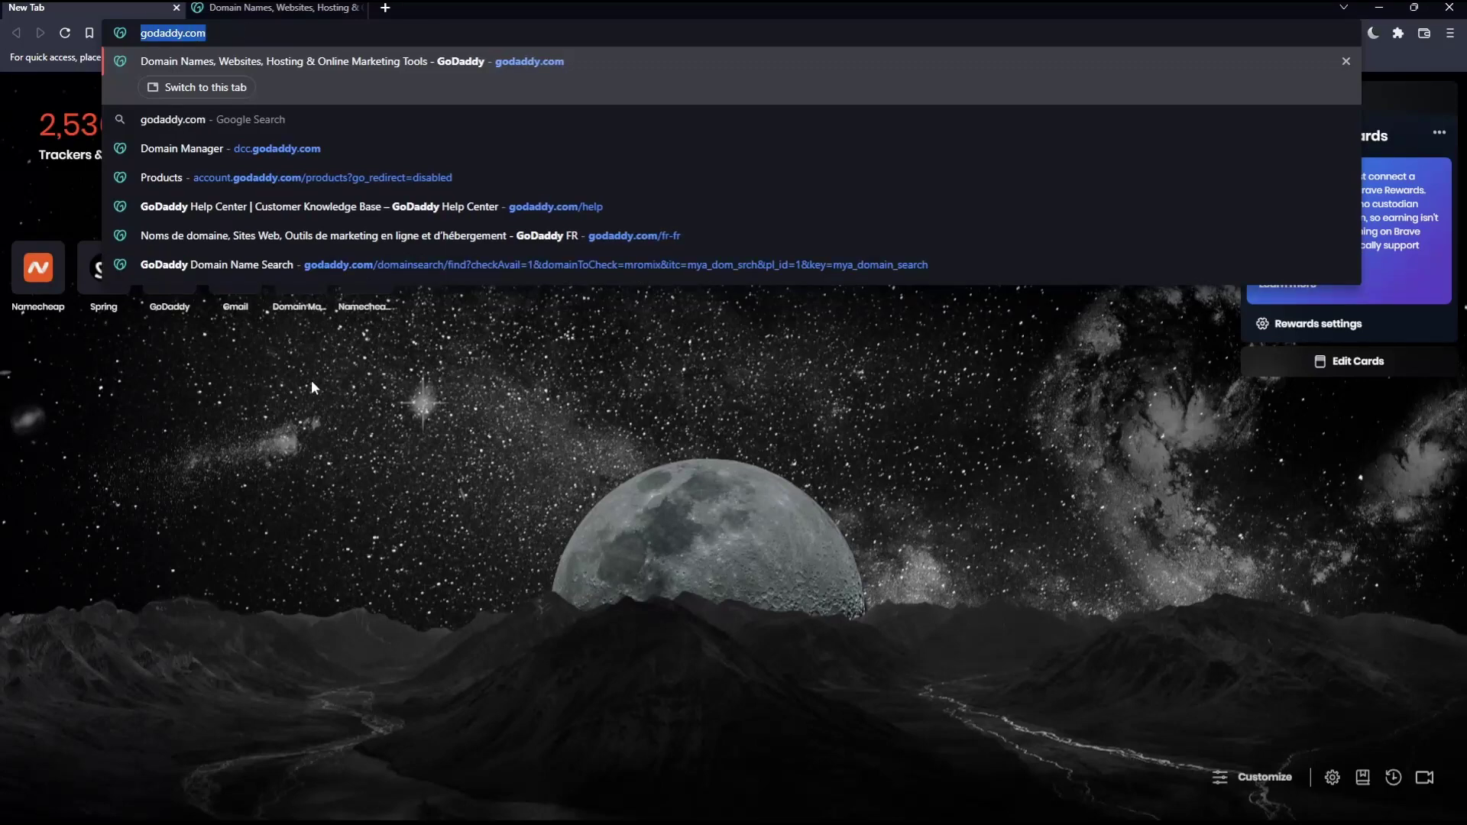
Switch to the open GoDaddy tab and check the footer's region and currency selectors.
{"action": "key", "text": "Return"}
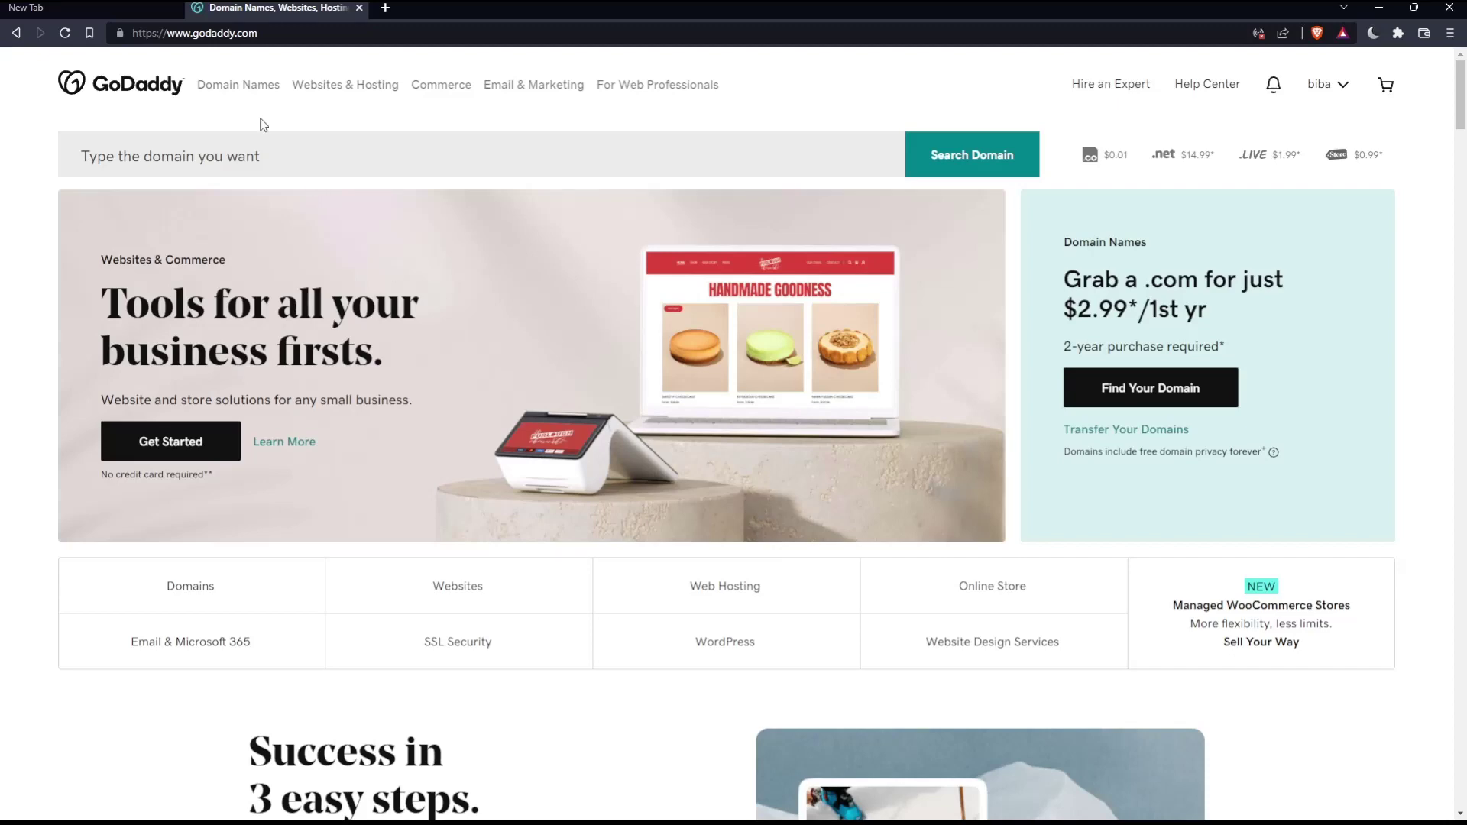
{"action": "scroll", "coordinate": [517, 246], "scroll_direction": "down", "scroll_amount": 10}
{"action": "scroll", "coordinate": [517, 247], "scroll_direction": "down", "scroll_amount": 10}
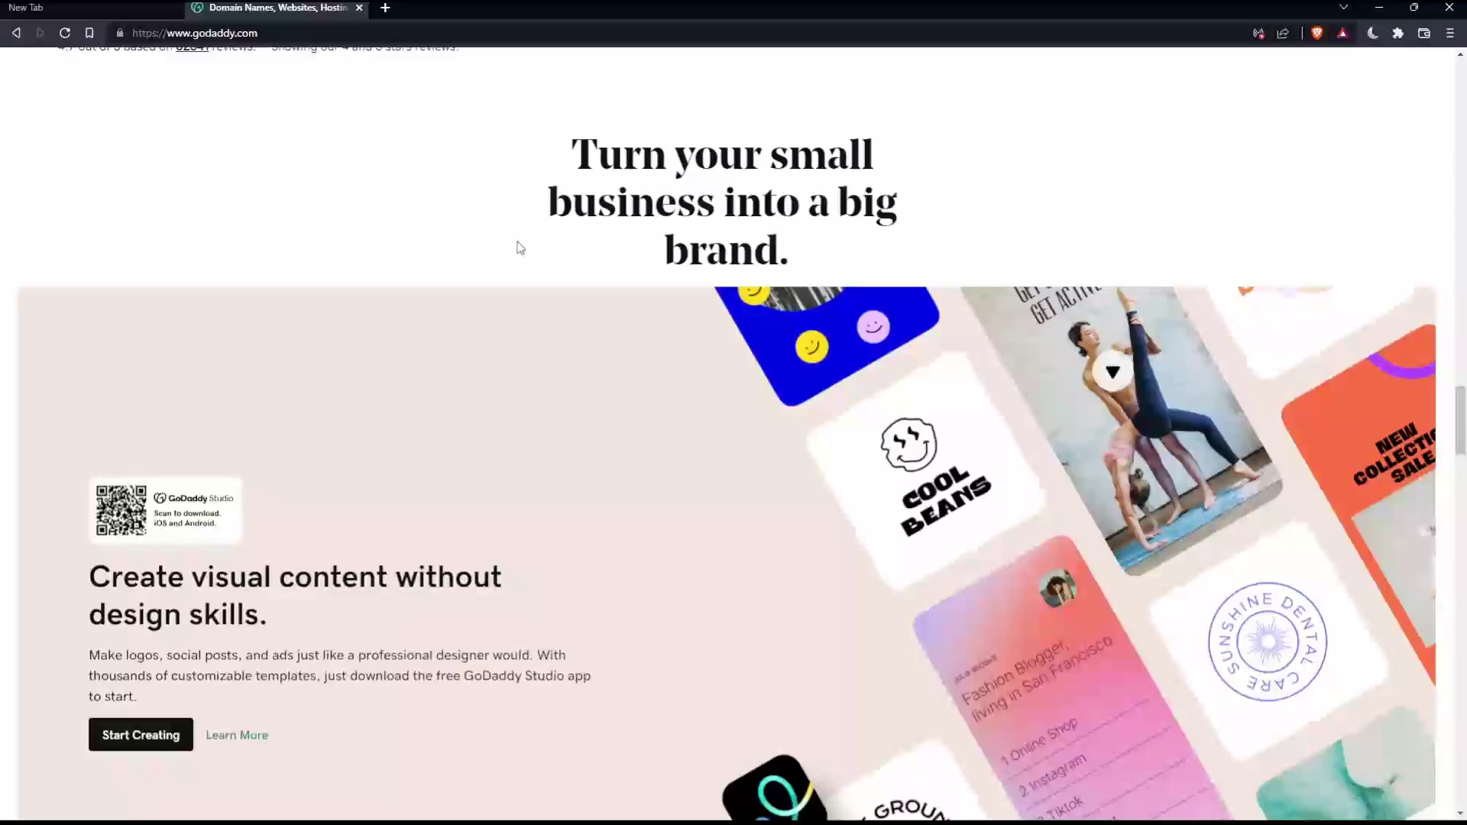
{"action": "scroll", "coordinate": [518, 246], "scroll_direction": "down", "scroll_amount": 10}
{"action": "scroll", "coordinate": [517, 247], "scroll_direction": "down", "scroll_amount": 10}
{"action": "scroll", "coordinate": [516, 298], "scroll_direction": "down", "scroll_amount": 5}
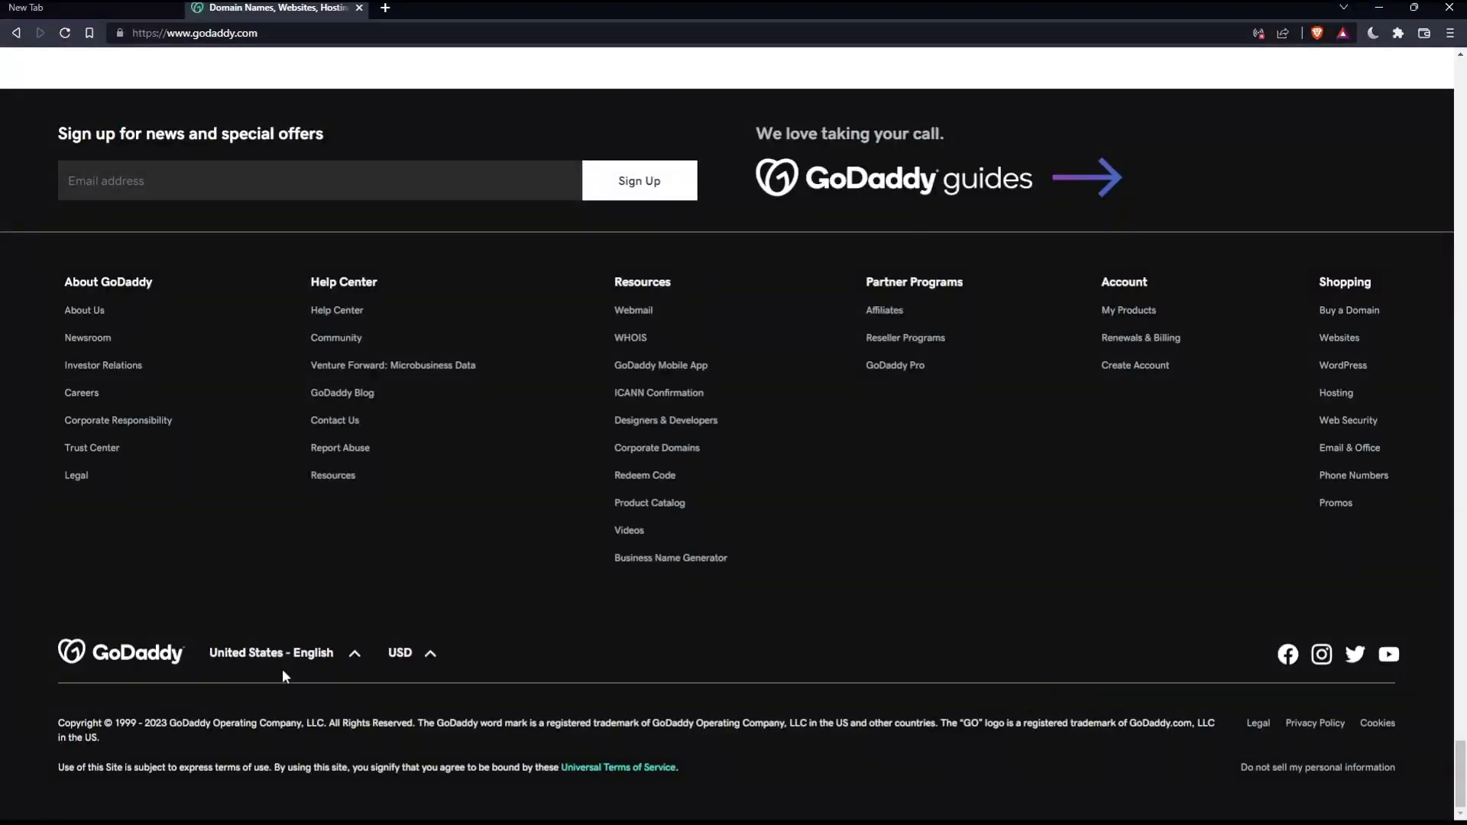
{"action": "left_click", "coordinate": [313, 655]}
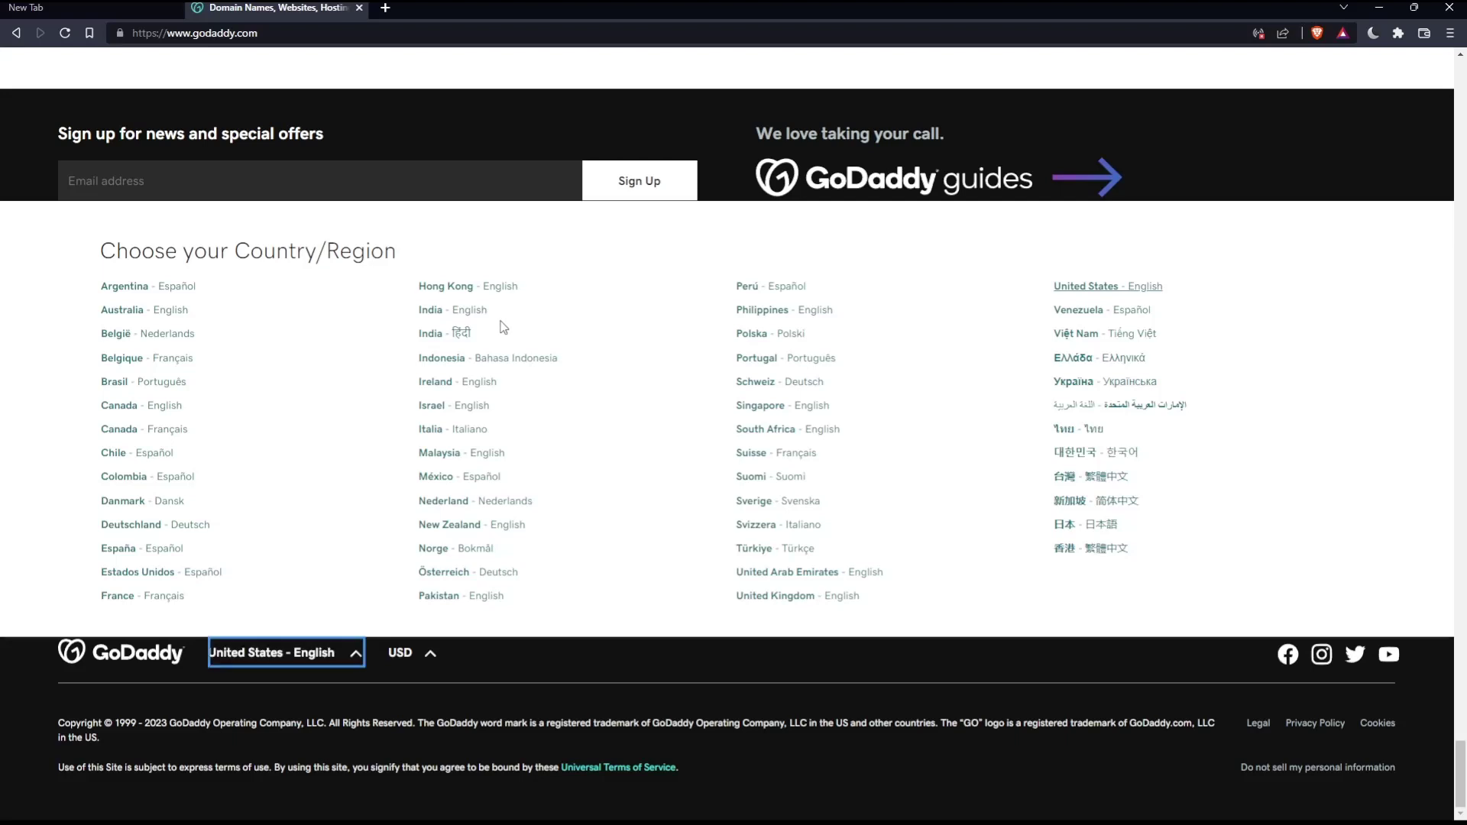
{"action": "left_click", "coordinate": [426, 655]}
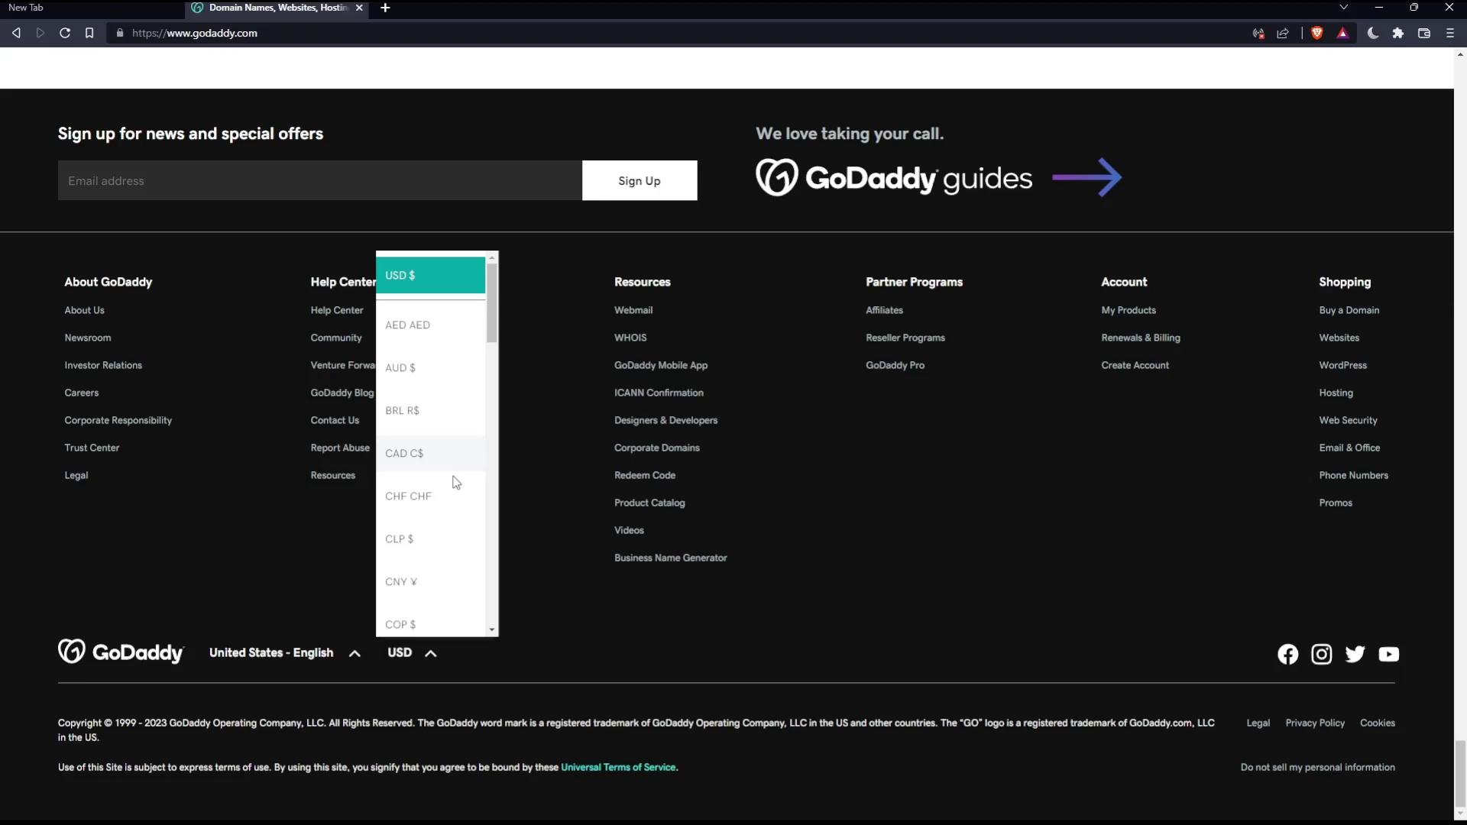
{"action": "scroll", "coordinate": [607, 652], "scroll_direction": "up", "scroll_amount": 15}
{"action": "scroll", "coordinate": [606, 652], "scroll_direction": "up", "scroll_amount": 10}
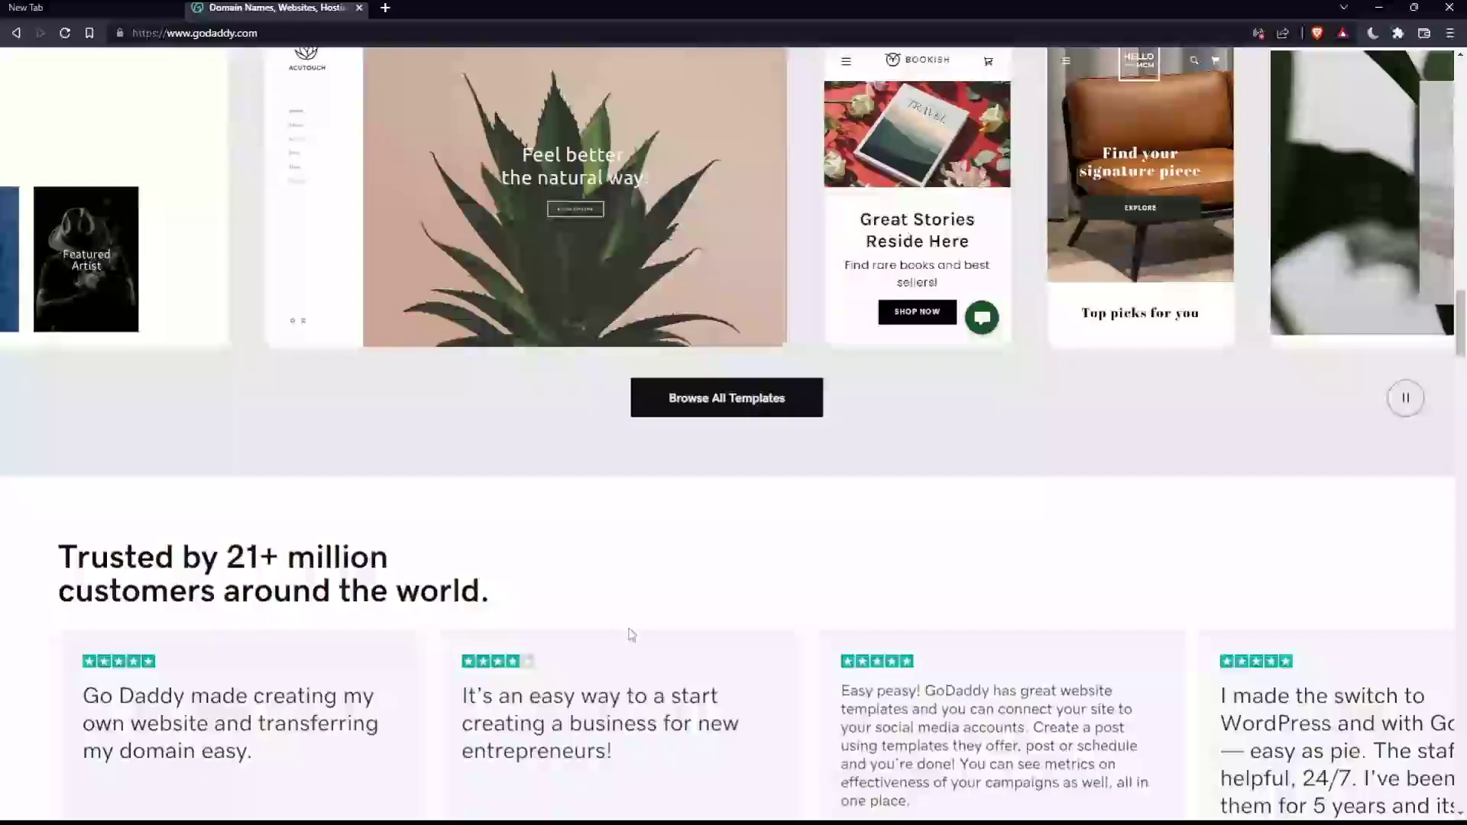
{"action": "scroll", "coordinate": [632, 632], "scroll_direction": "up", "scroll_amount": 10}
{"action": "scroll", "coordinate": [632, 632], "scroll_direction": "up", "scroll_amount": 3}
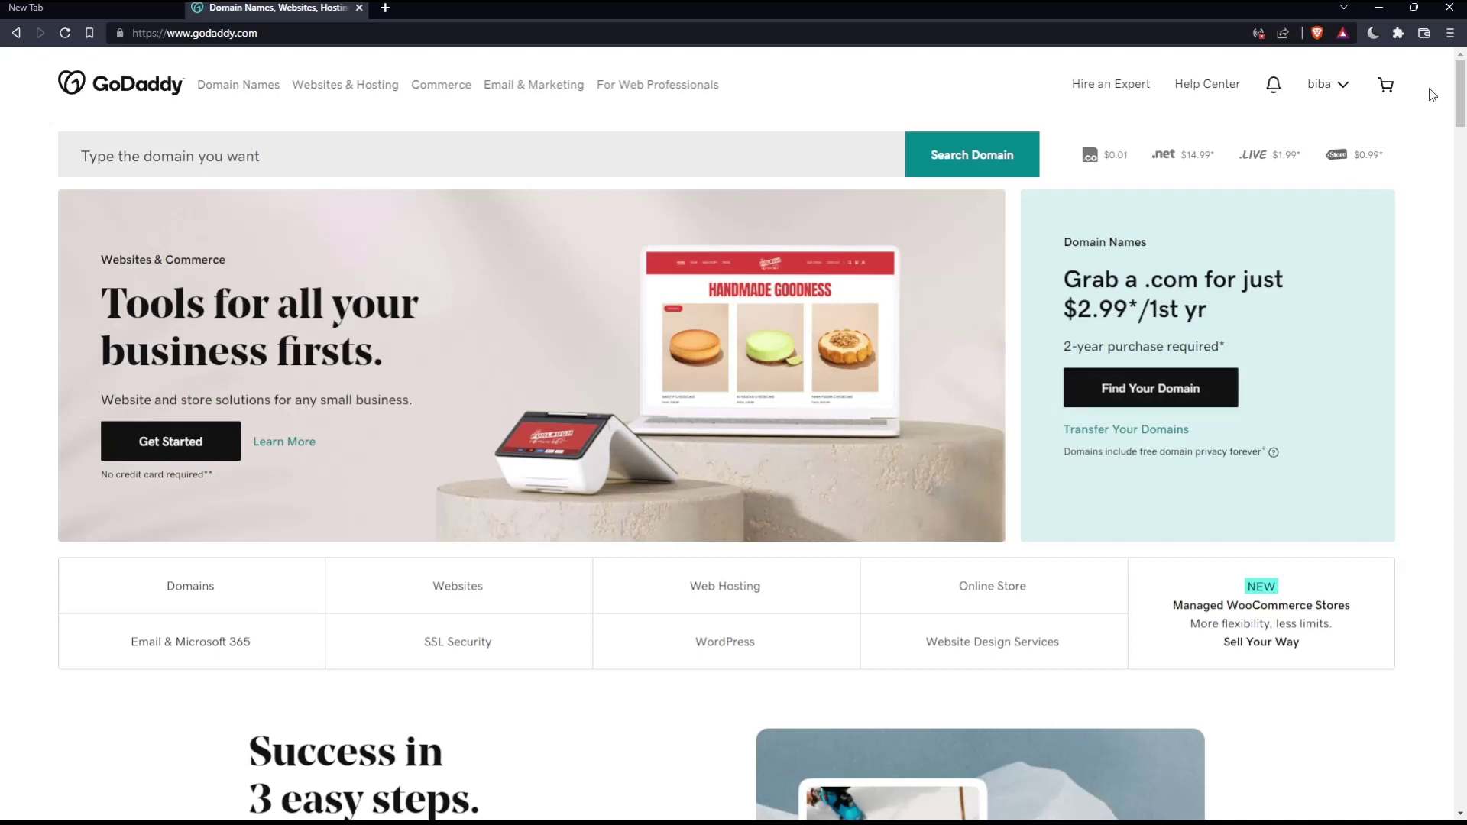
Choose My Products from the account name dropdown in the GoDaddy header.
{"action": "left_click", "coordinate": [1344, 87]}
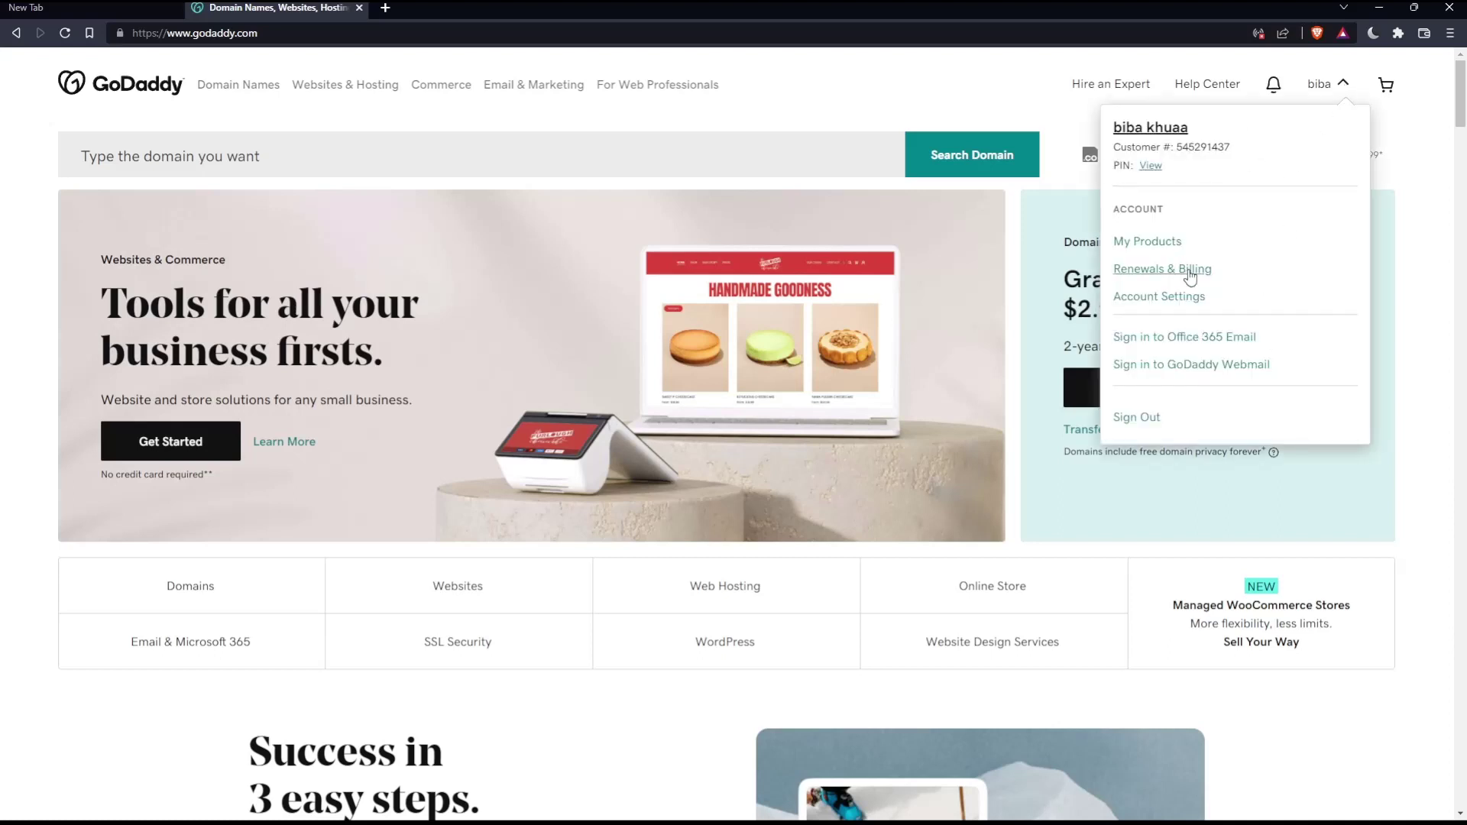
{"action": "left_click", "coordinate": [869, 97]}
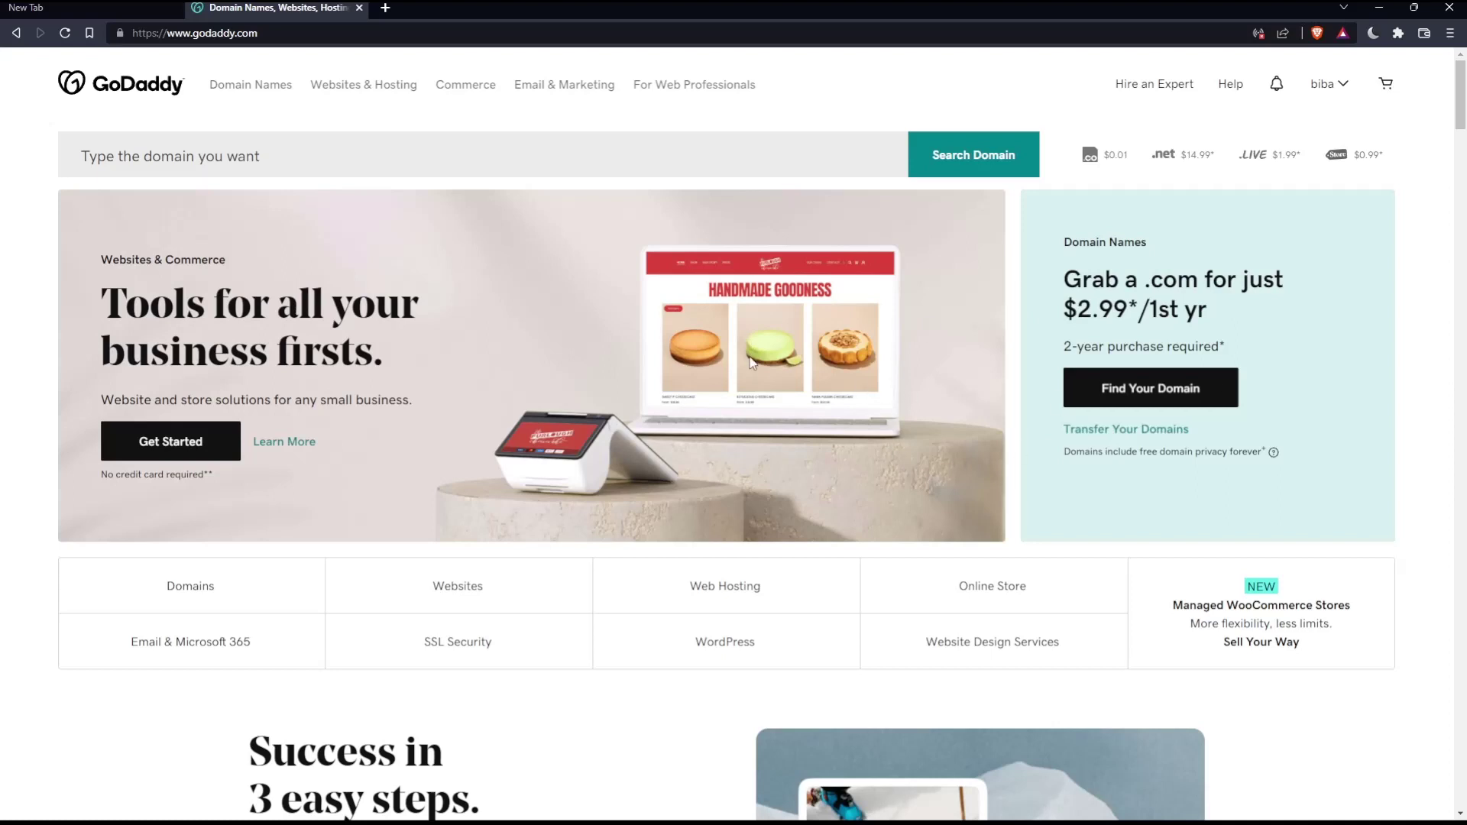
{"action": "left_click", "coordinate": [1330, 88]}
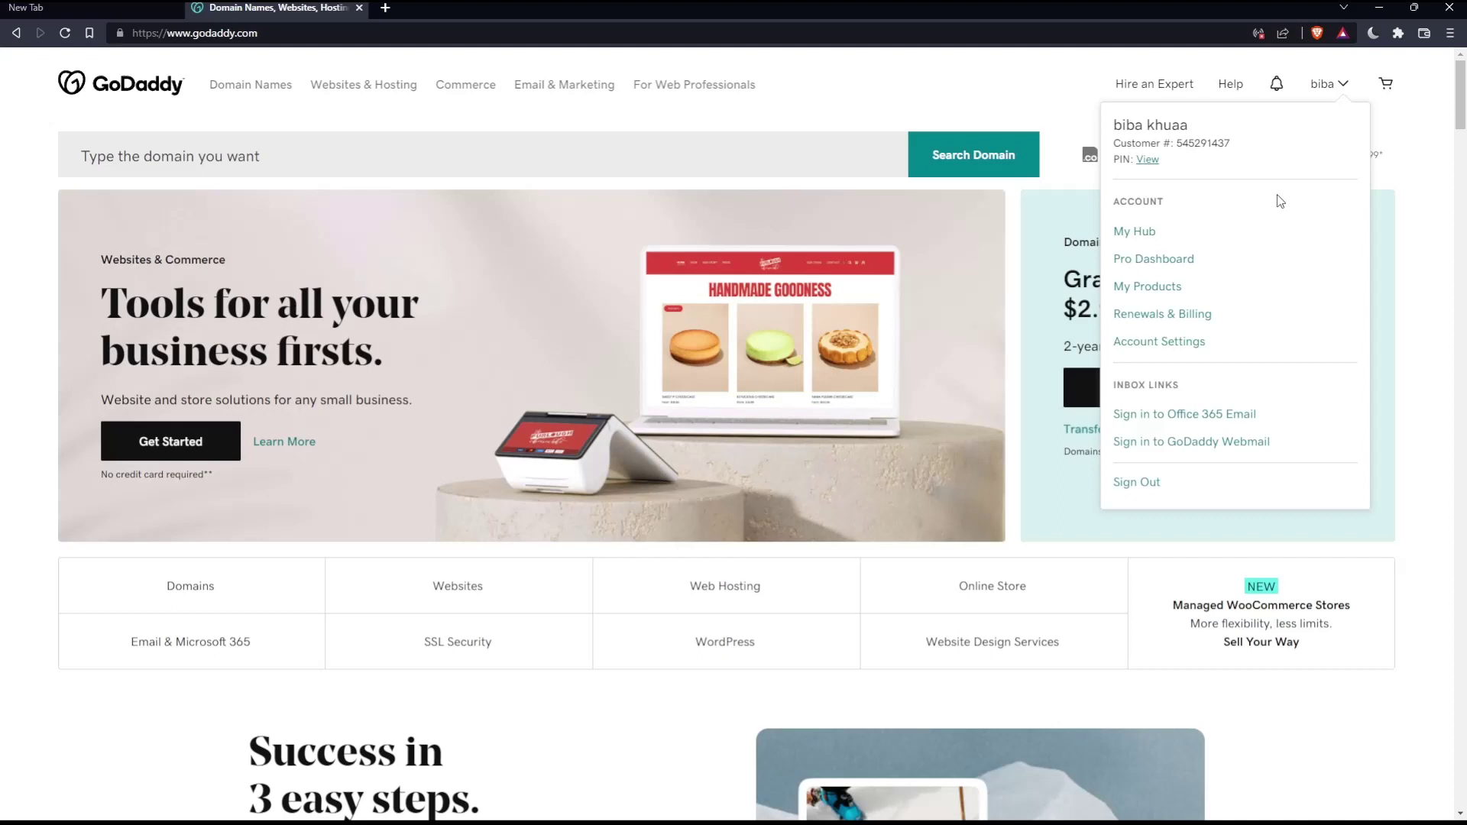
{"action": "left_click", "coordinate": [1160, 293]}
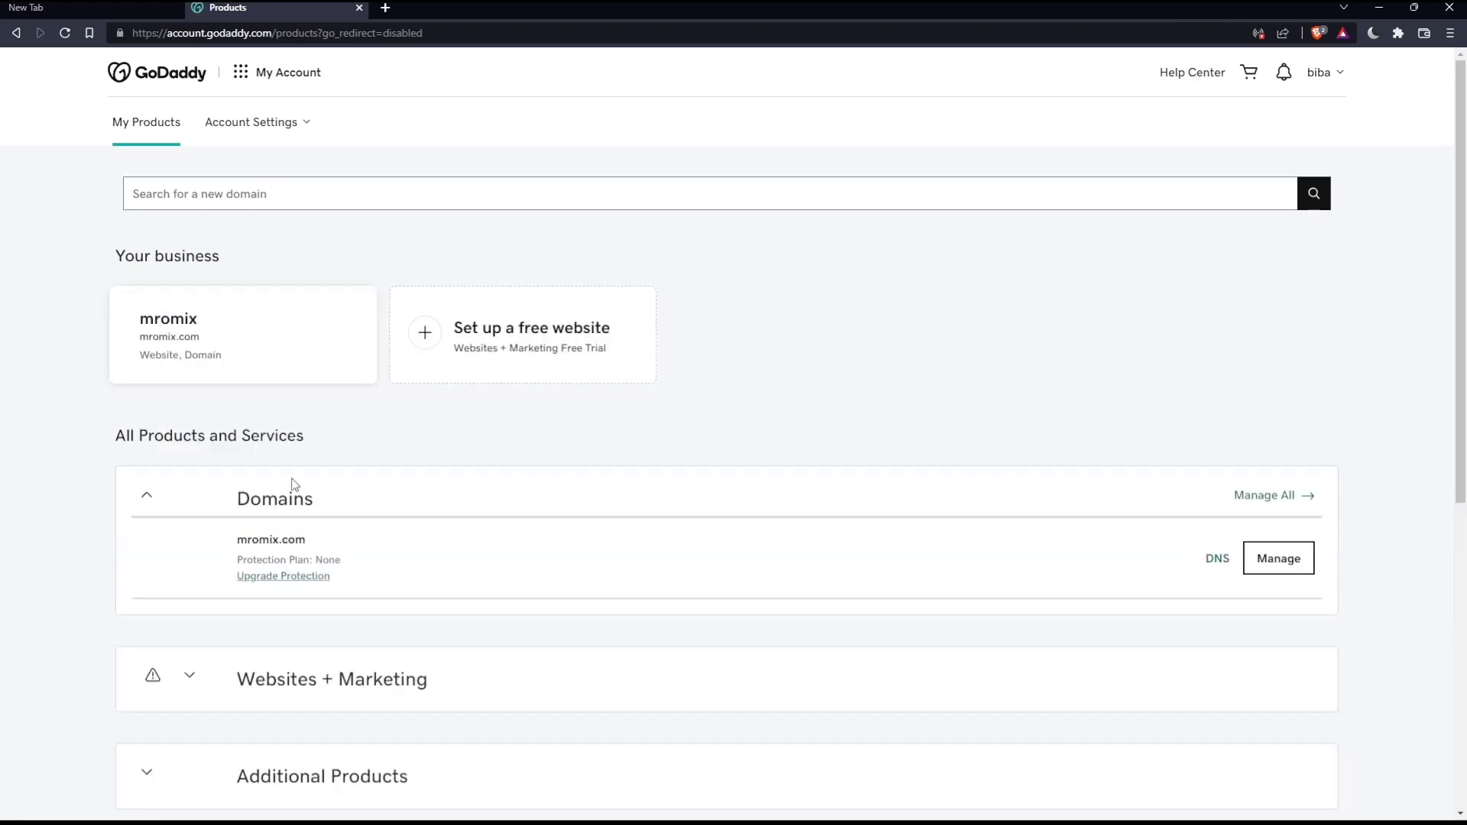
{"action": "left_click", "coordinate": [263, 507]}
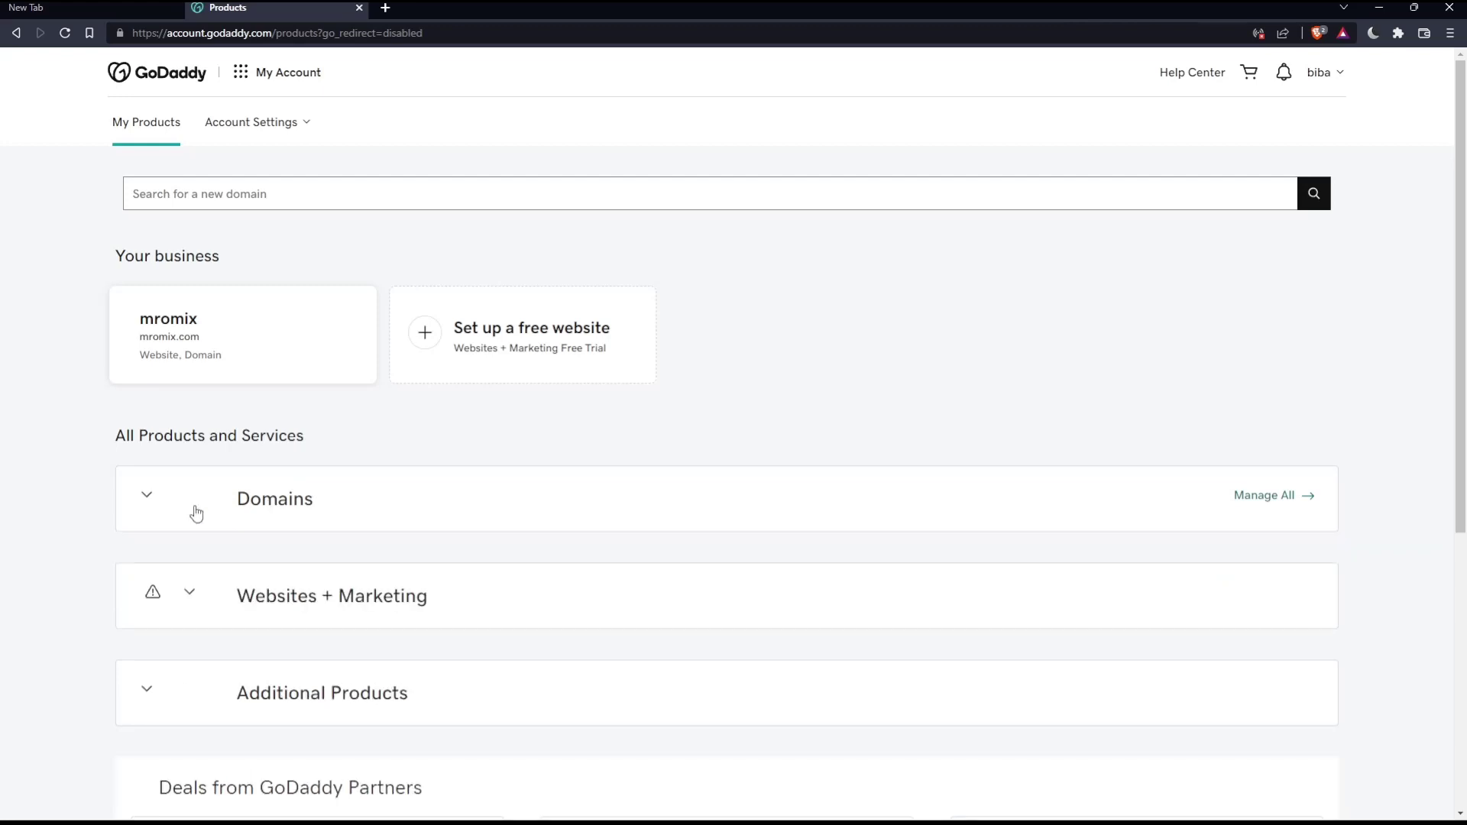
{"action": "left_click", "coordinate": [212, 505]}
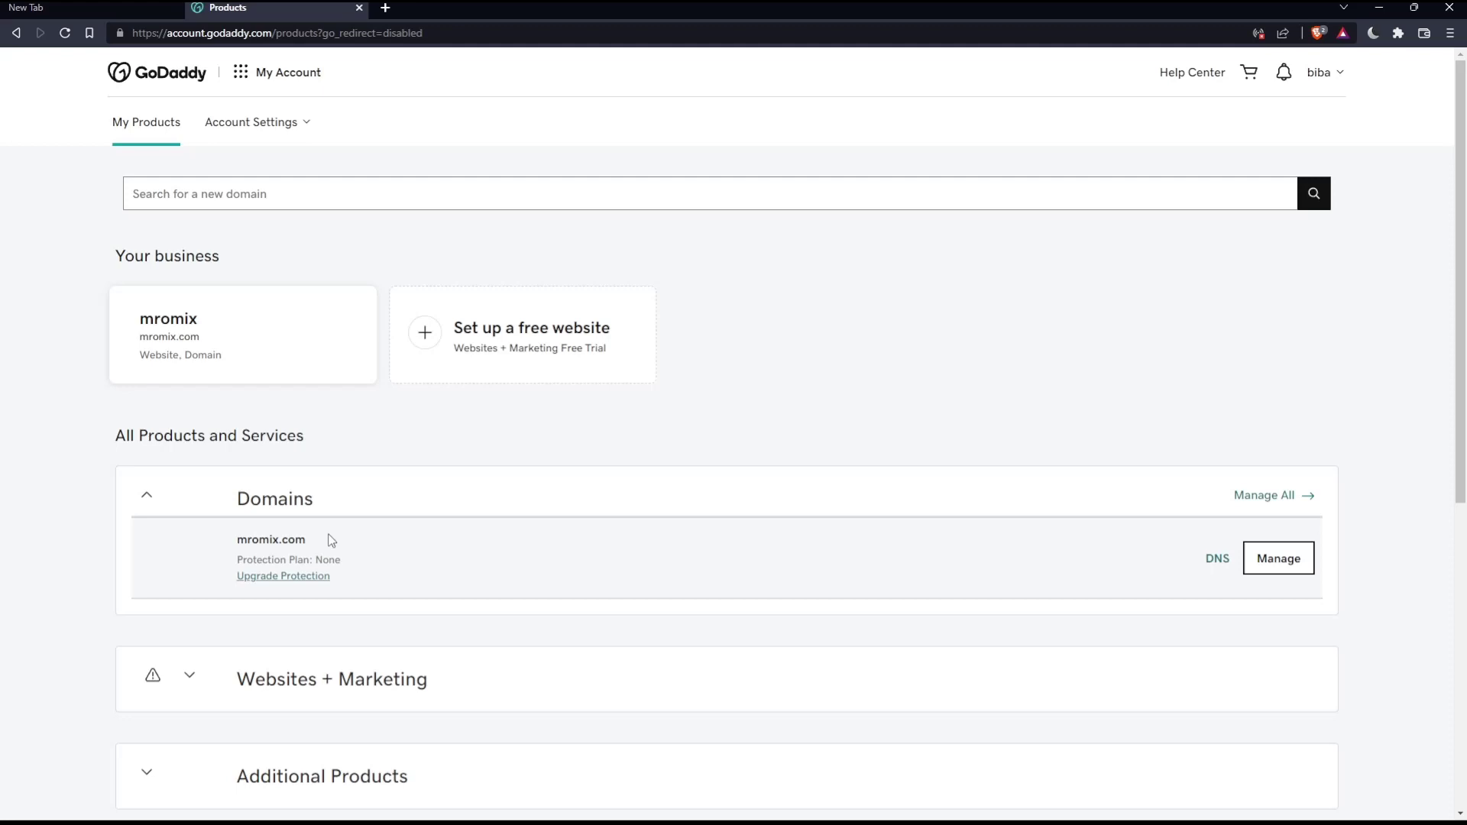
{"action": "left_click_drag", "start_coordinate": [307, 544], "coordinate": [227, 546]}
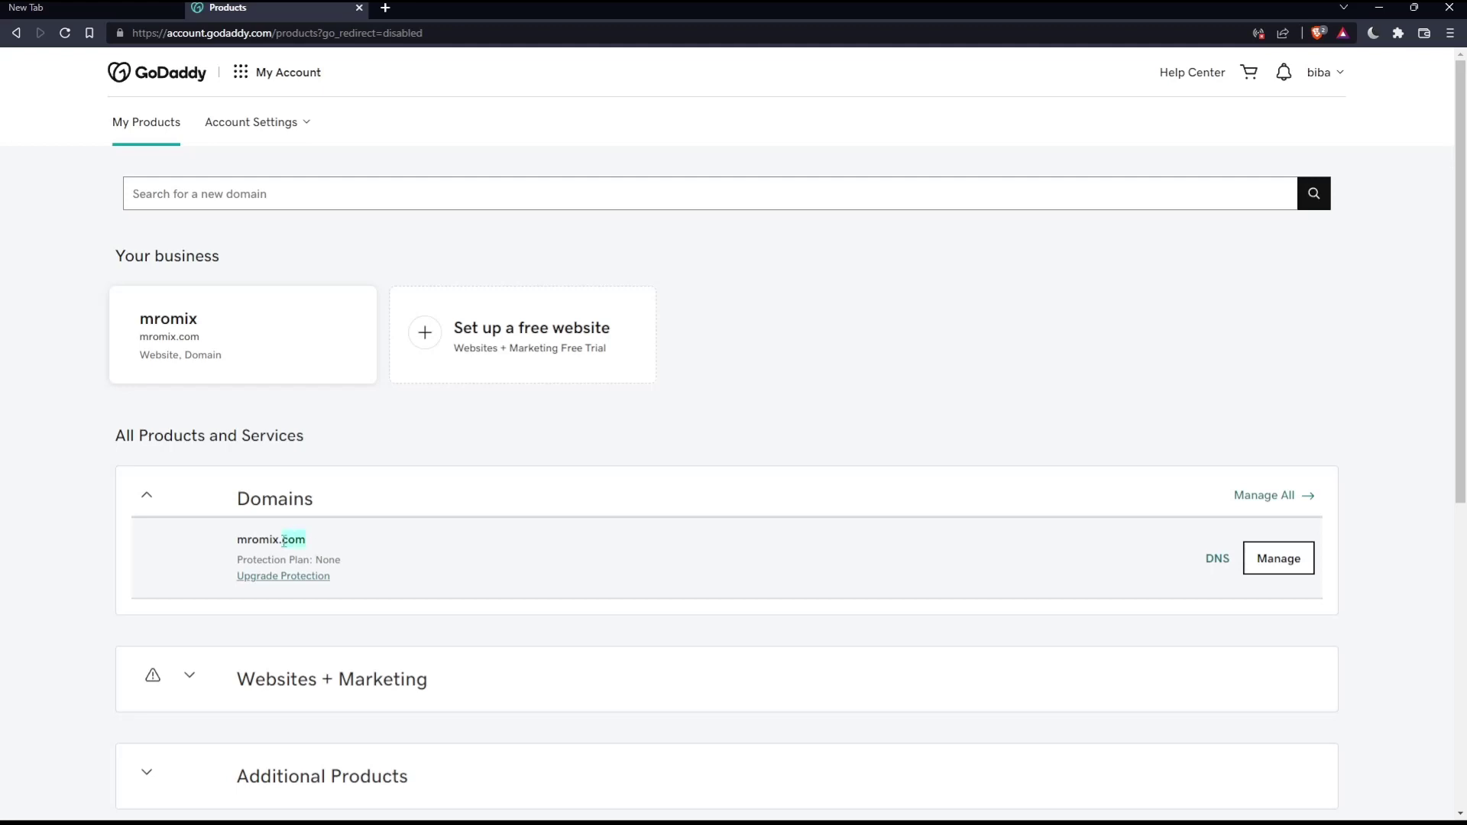
{"action": "left_click", "coordinate": [437, 450]}
{"action": "left_click", "coordinate": [1227, 566]}
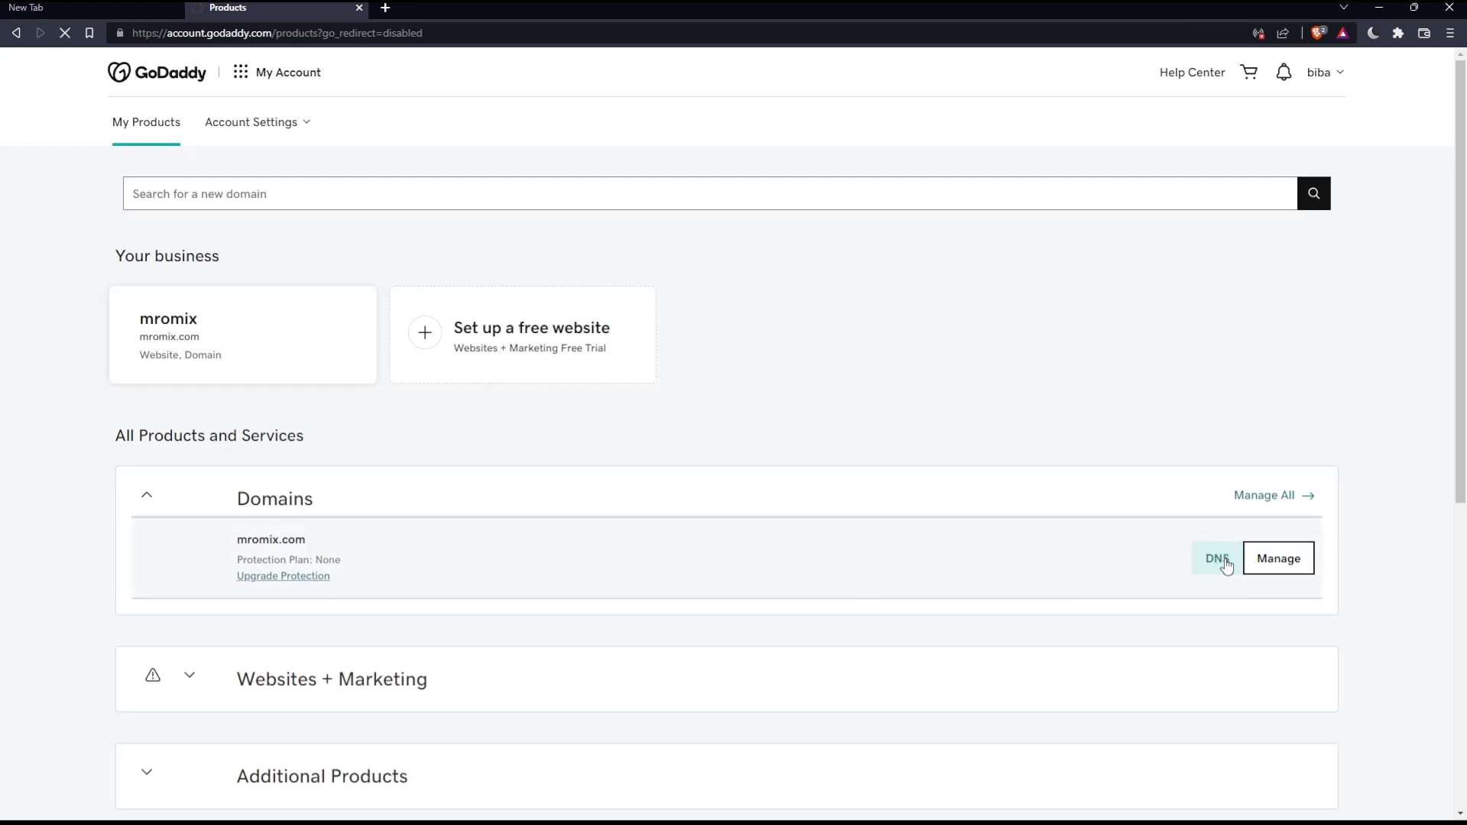
Open the mromix.com dashboard via Manage and scroll down to the Get SSL card.
{"action": "left_click", "coordinate": [1271, 564]}
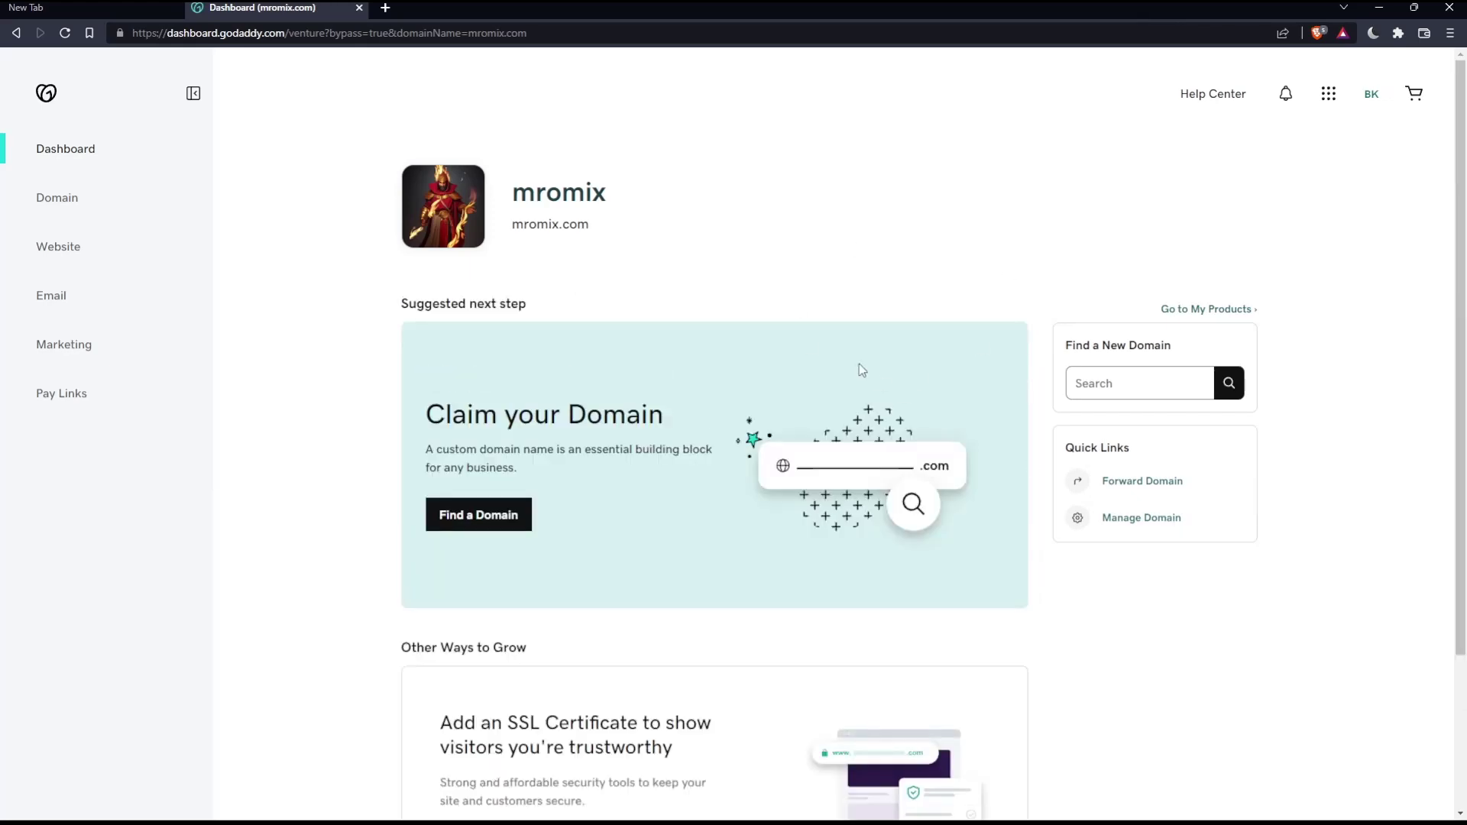
{"action": "scroll", "coordinate": [674, 312], "scroll_direction": "down", "scroll_amount": 2}
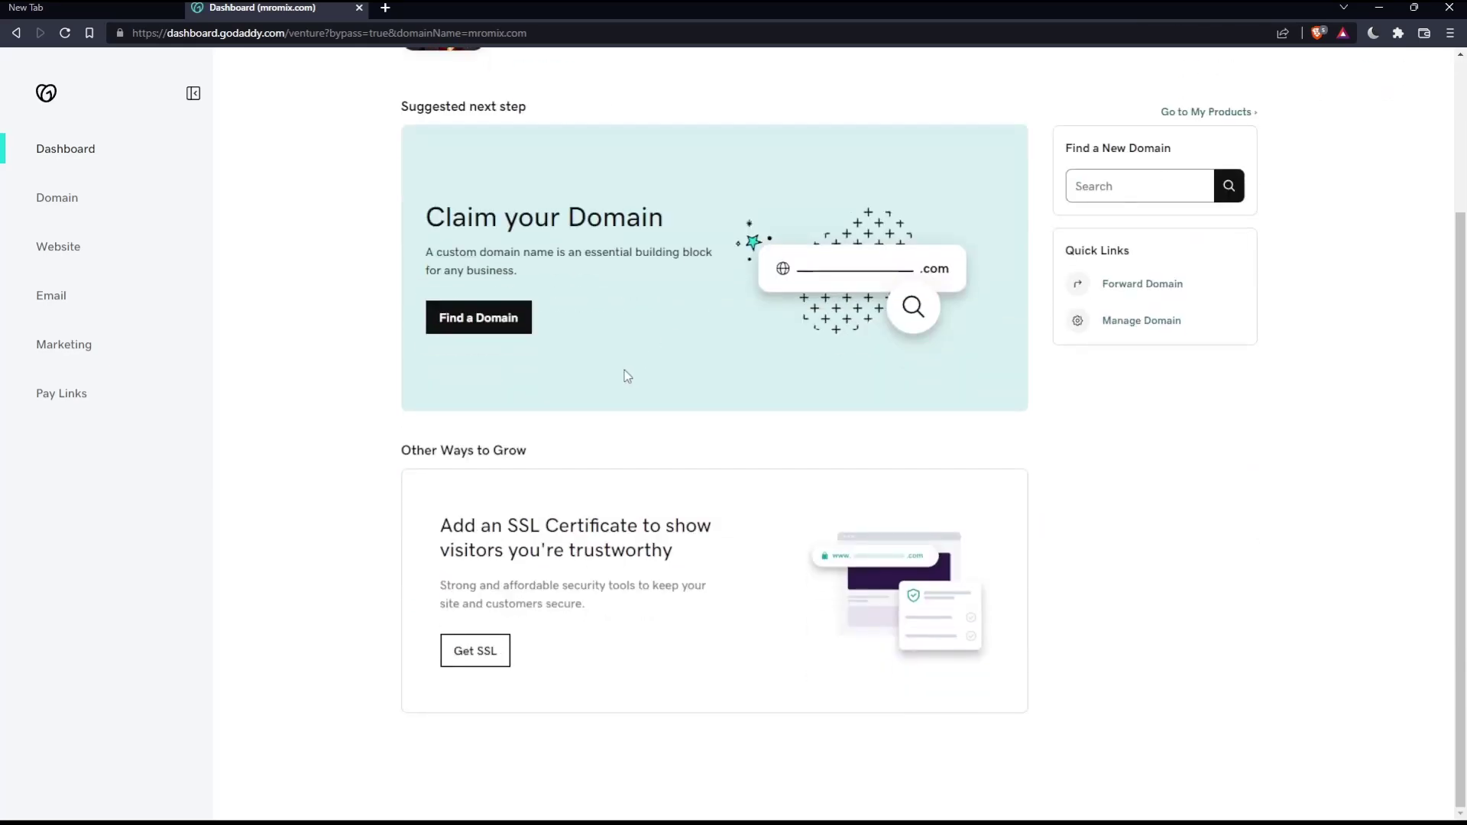
{"action": "left_click_drag", "start_coordinate": [396, 454], "coordinate": [579, 462]}
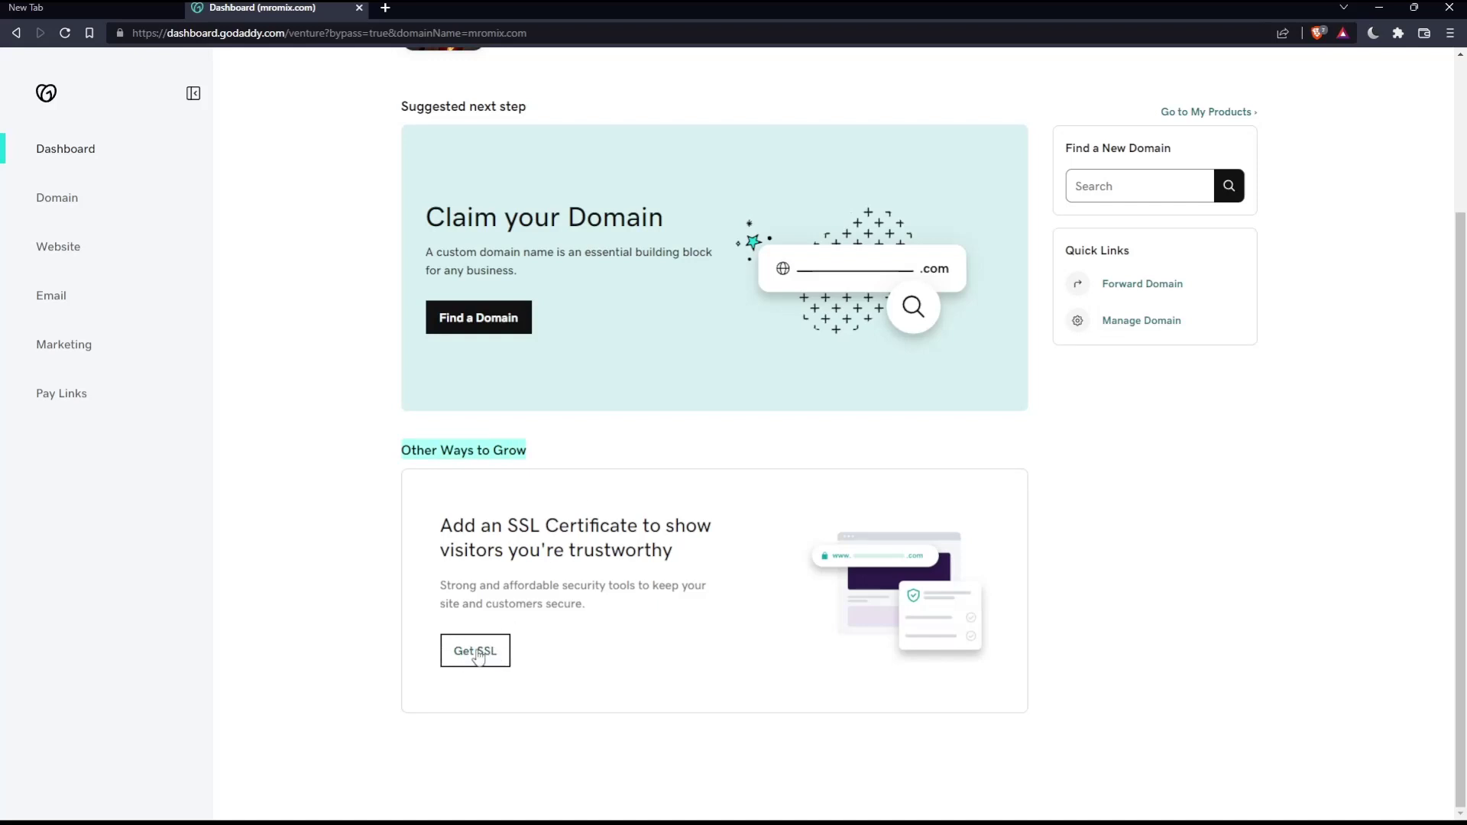
Choose Get SSL on the dashboard card to reach the Web Security plans page.
{"action": "left_click", "coordinate": [477, 656]}
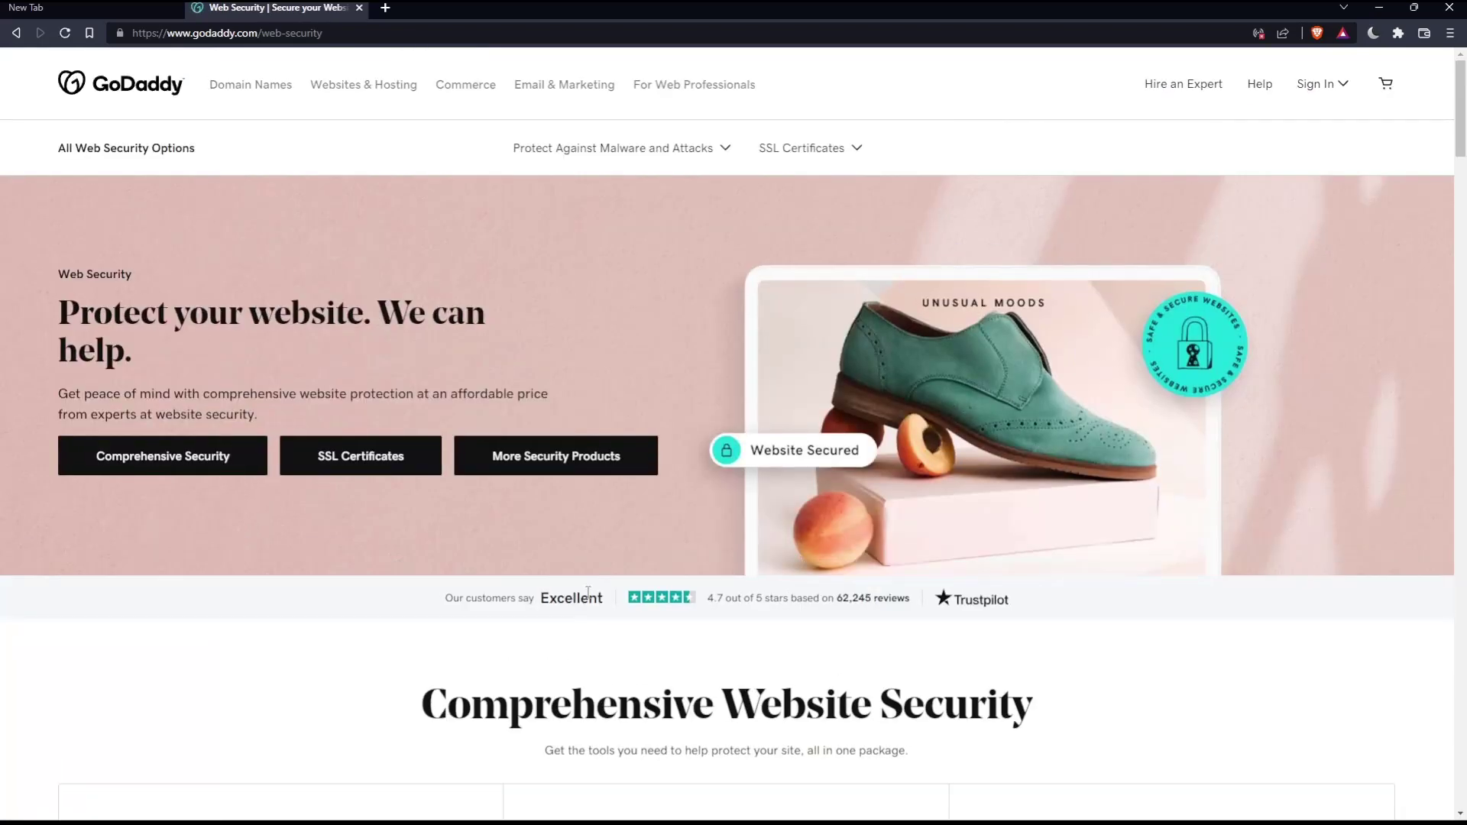
{"action": "scroll", "coordinate": [589, 592], "scroll_direction": "down", "scroll_amount": 4}
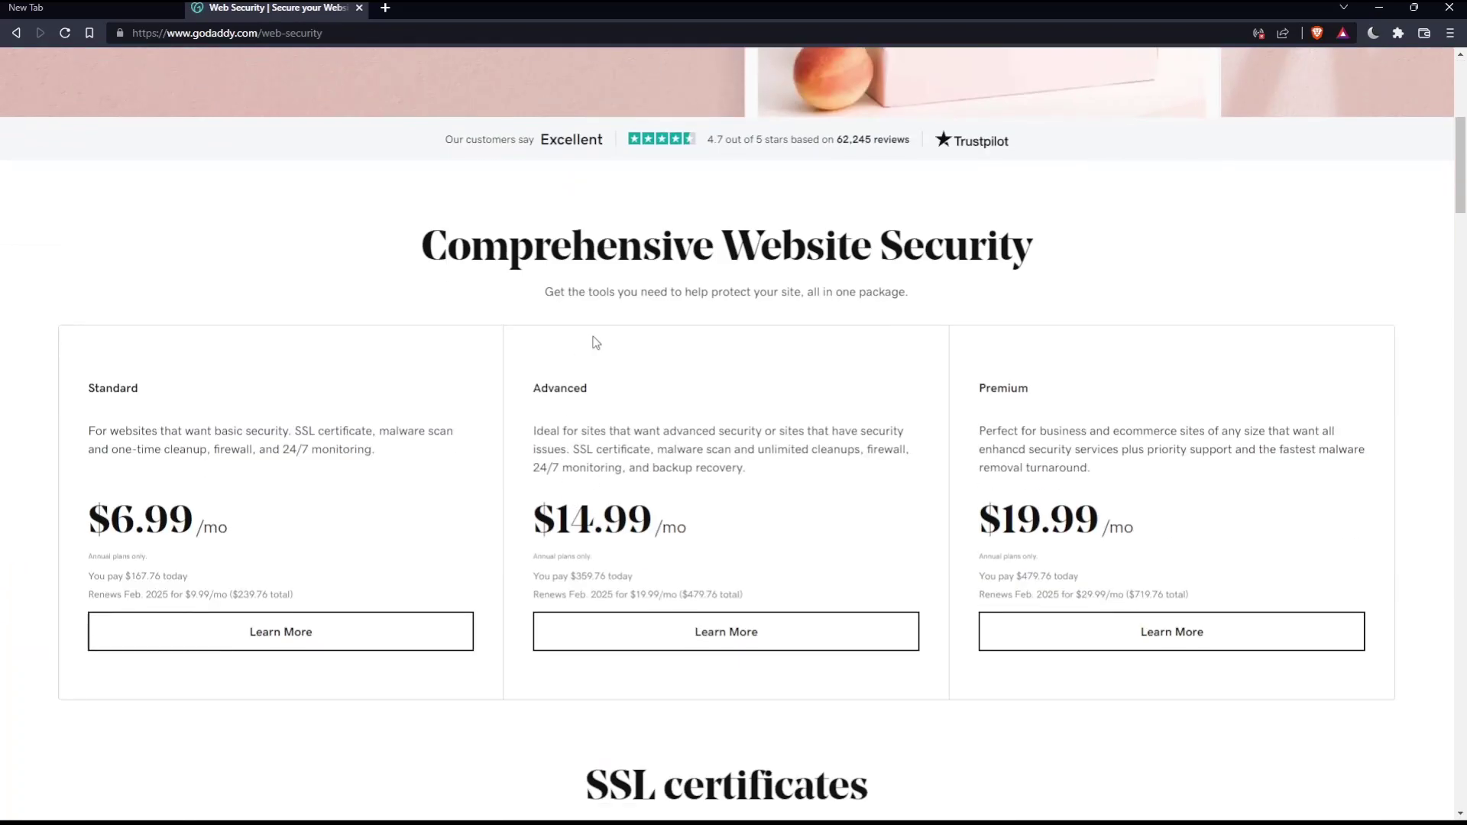
{"action": "scroll", "coordinate": [594, 341], "scroll_direction": "down", "scroll_amount": 1}
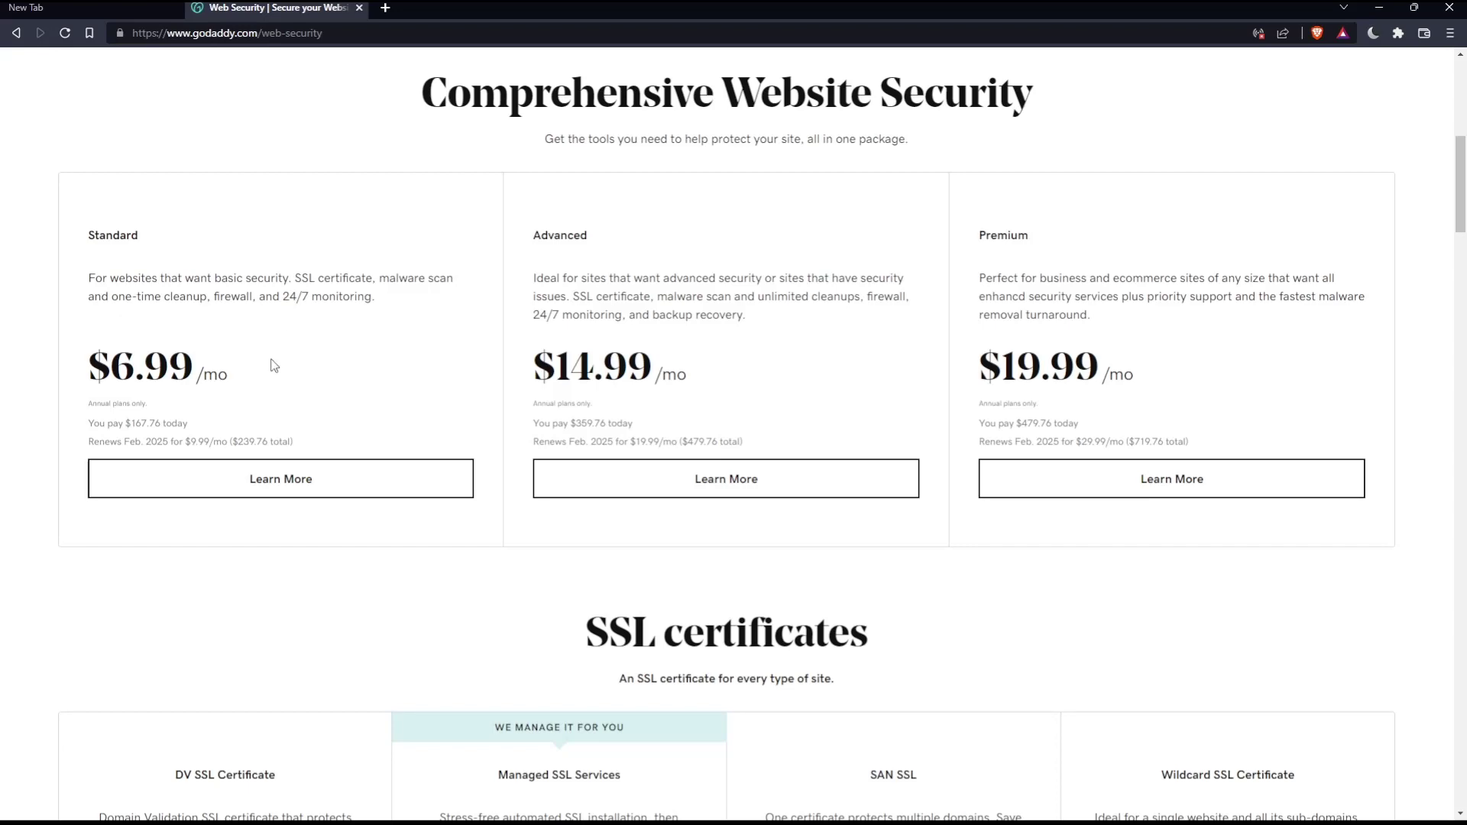
{"action": "scroll", "coordinate": [274, 373], "scroll_direction": "down", "scroll_amount": 3}
{"action": "scroll", "coordinate": [448, 577], "scroll_direction": "up", "scroll_amount": 4}
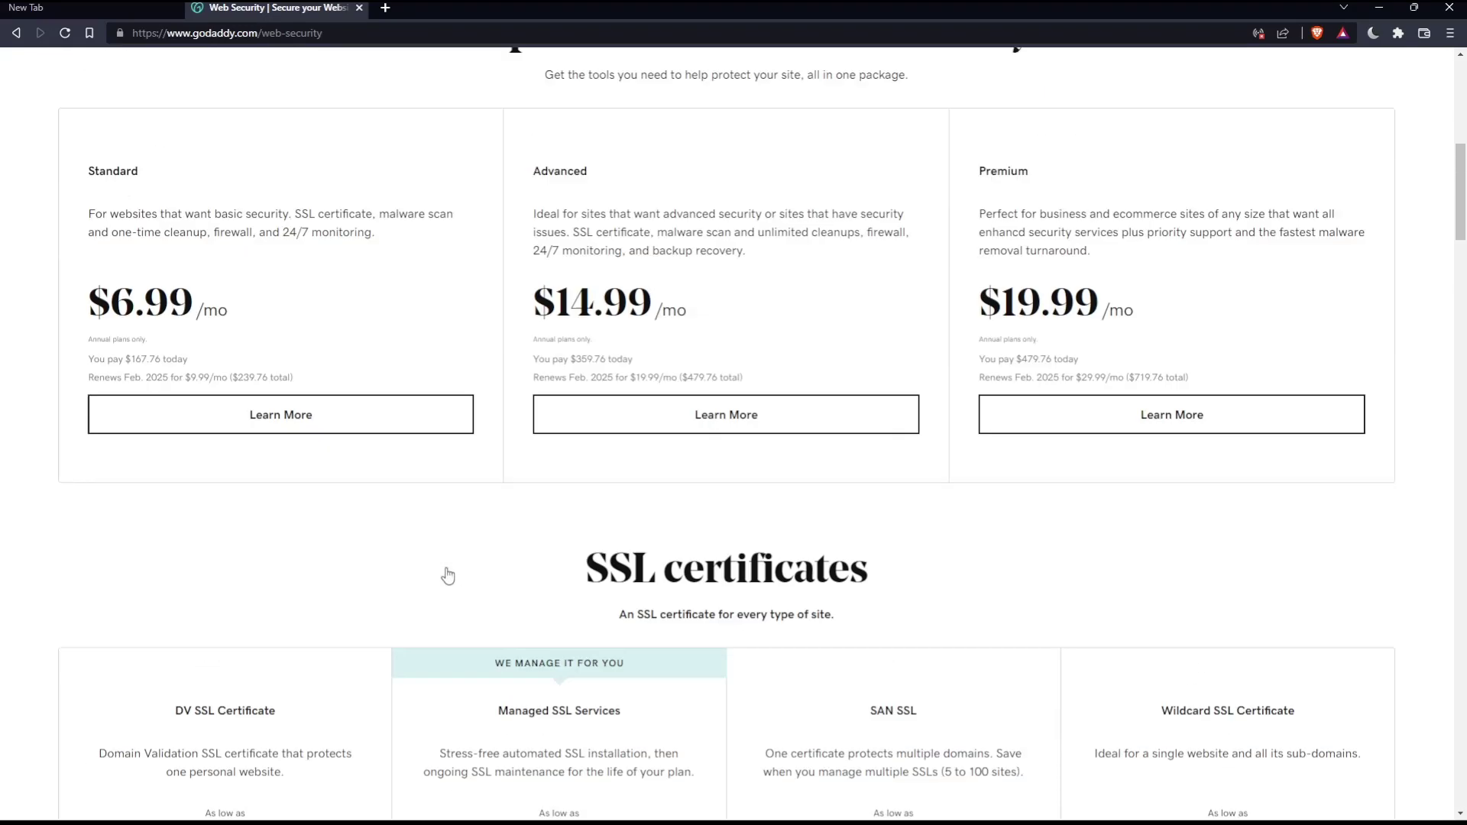
{"action": "scroll", "coordinate": [688, 620], "scroll_direction": "up", "scroll_amount": 1}
{"action": "scroll", "coordinate": [784, 577], "scroll_direction": "up", "scroll_amount": 2}
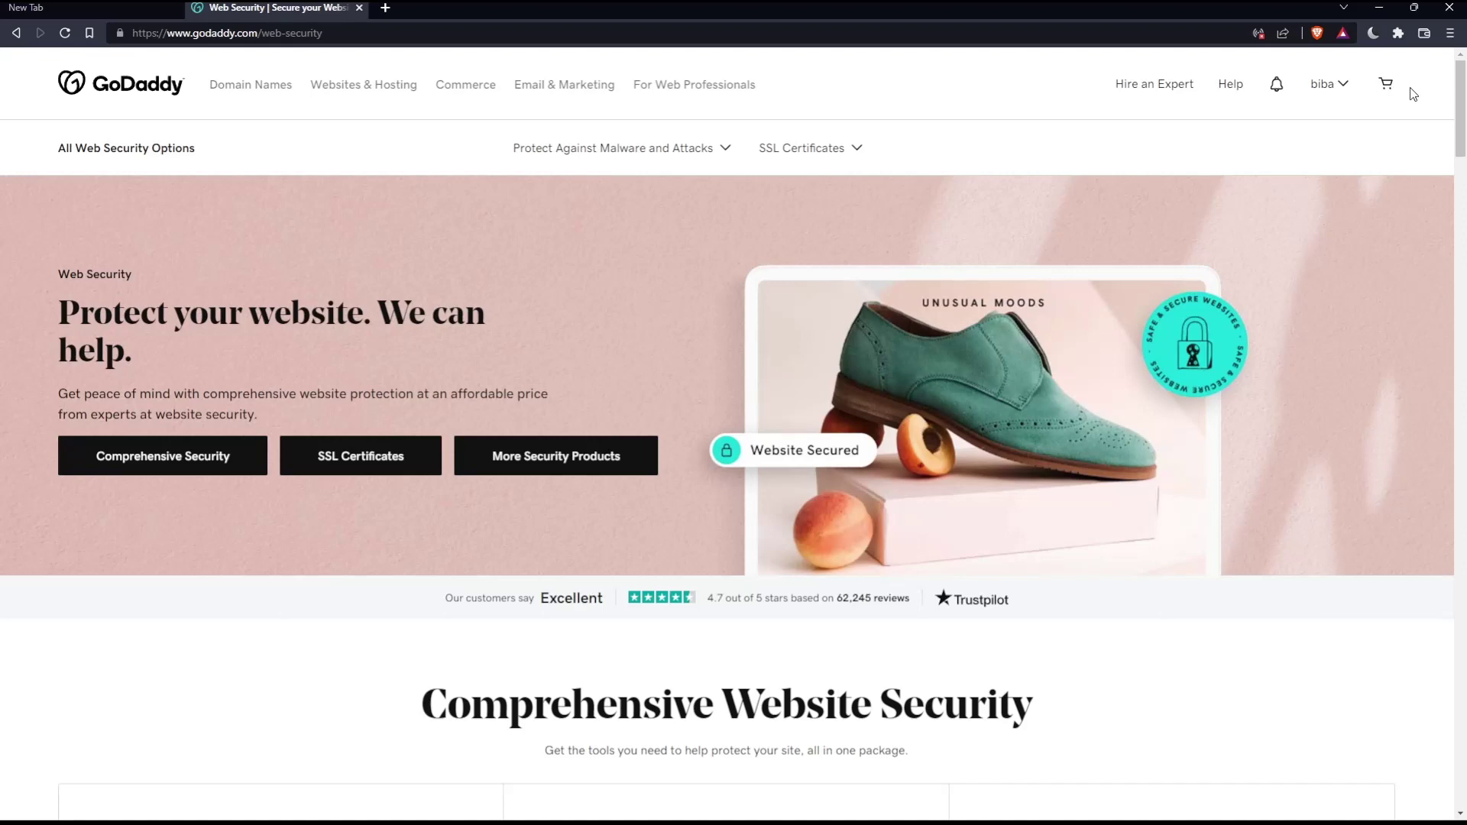
{"action": "scroll", "coordinate": [1130, 318], "scroll_direction": "down", "scroll_amount": 4}
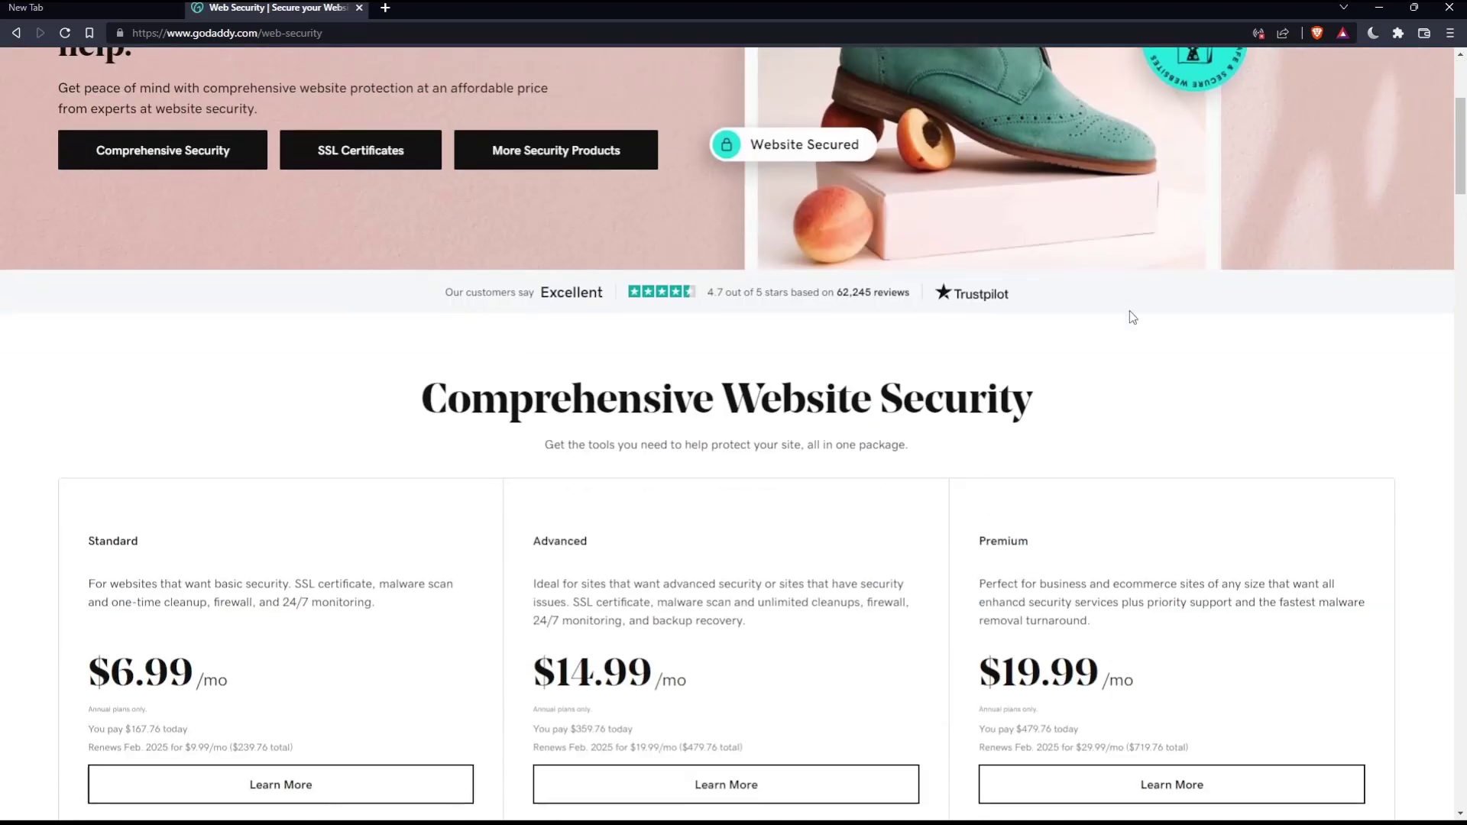